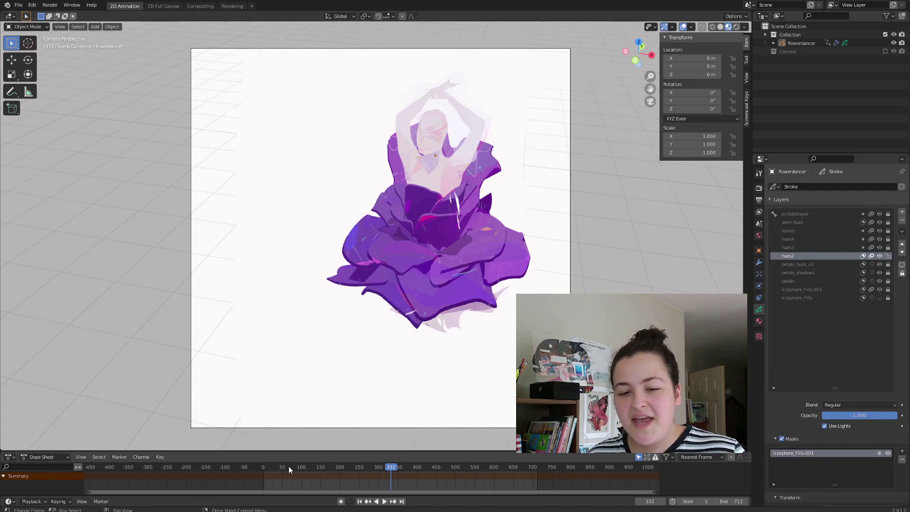
- Scrub through the dancer animation twice, then show the camera collection and orbit the scene
drag(289, 465, 442, 455)
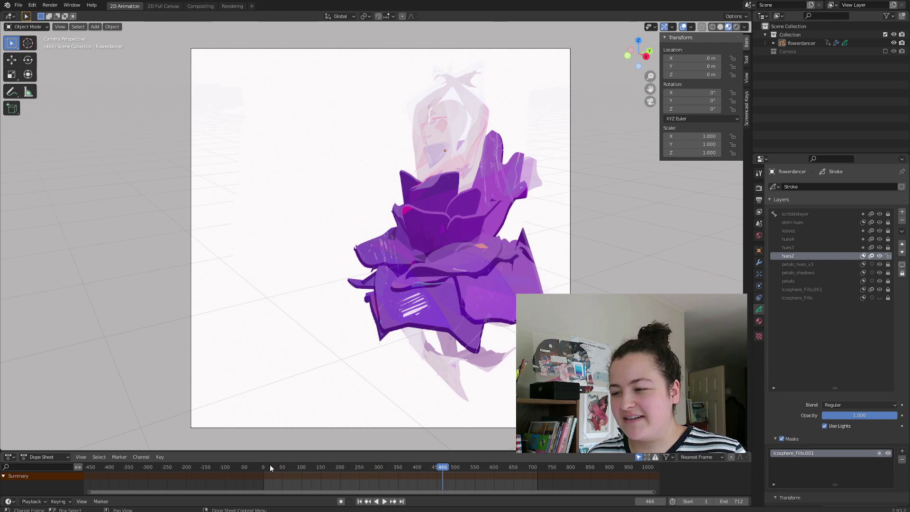
mouse_move(269, 465)
mouse_down()
mouse_move(482, 459)
mouse_move(264, 475)
mouse_move(445, 471)
mouse_up()
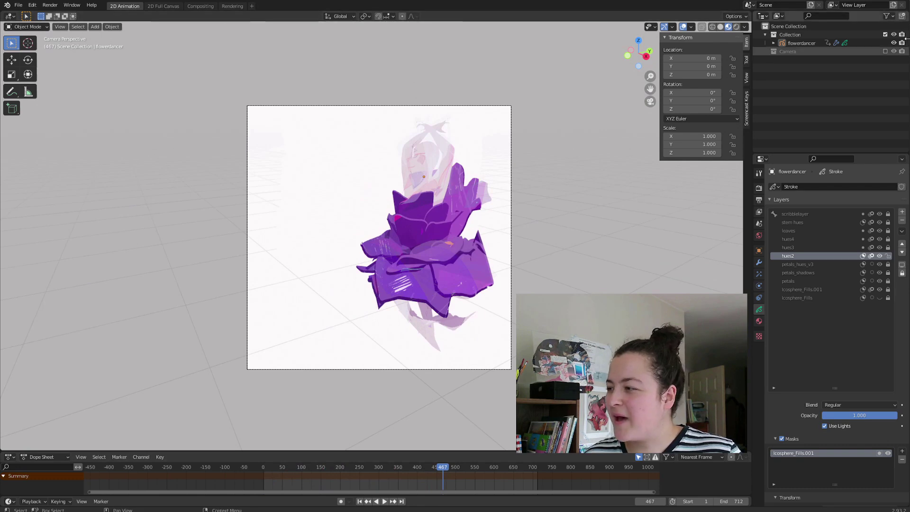
click(885, 51)
mouse_move(458, 352)
middle_down()
mouse_move(459, 374)
mouse_move(446, 393)
middle_up()
scroll(459, 379, down, 4)
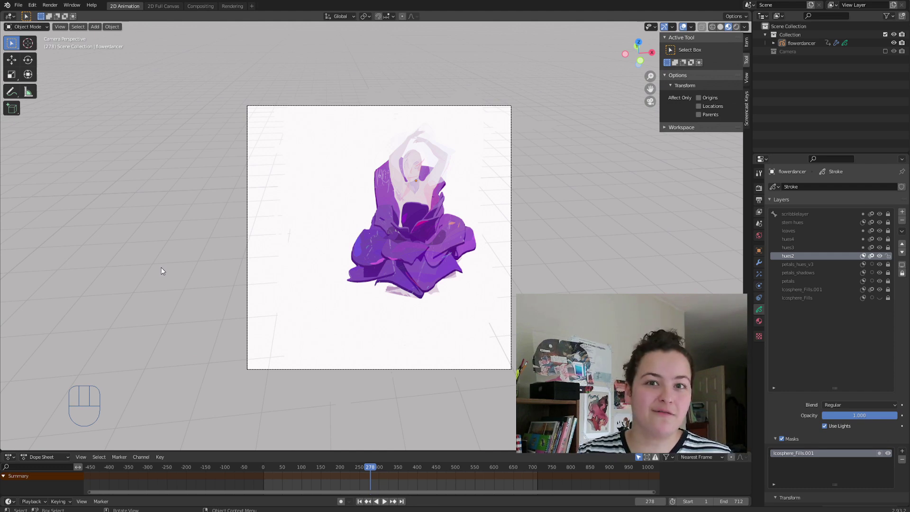
- Play the animation and scrub between frame 53 and around frame 291
key(space)
click(283, 467)
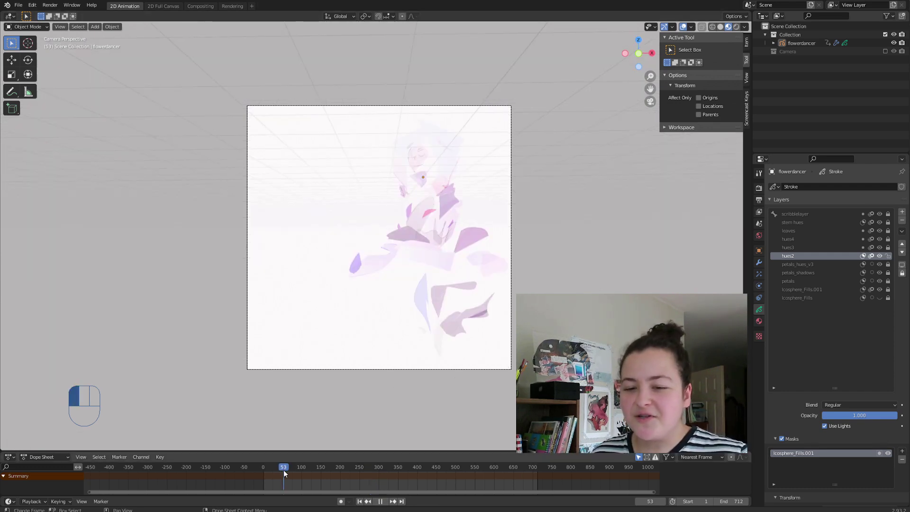
drag(284, 470, 341, 467)
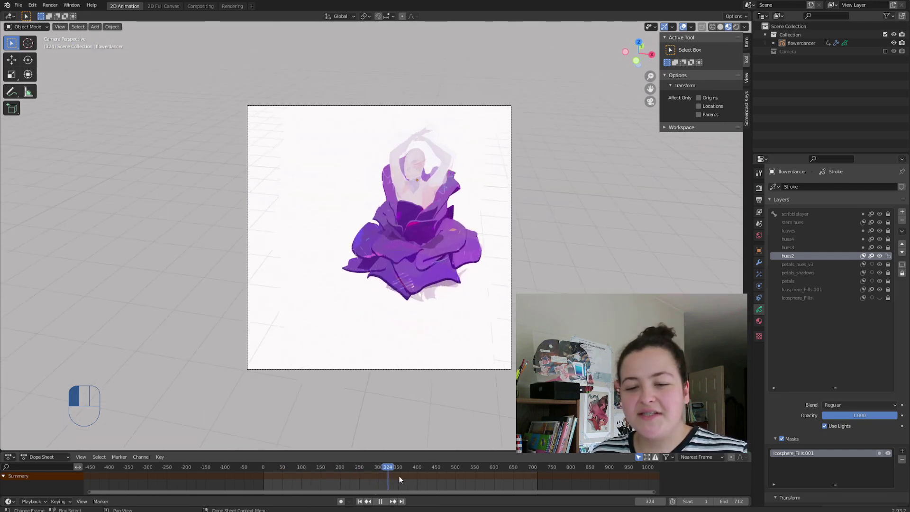
mouse_move(399, 476)
mouse_down()
mouse_move(431, 475)
mouse_move(354, 476)
mouse_up()
- Stop playback, check the output settings and render frame 238 as a full-resolution still for saving
key(space)
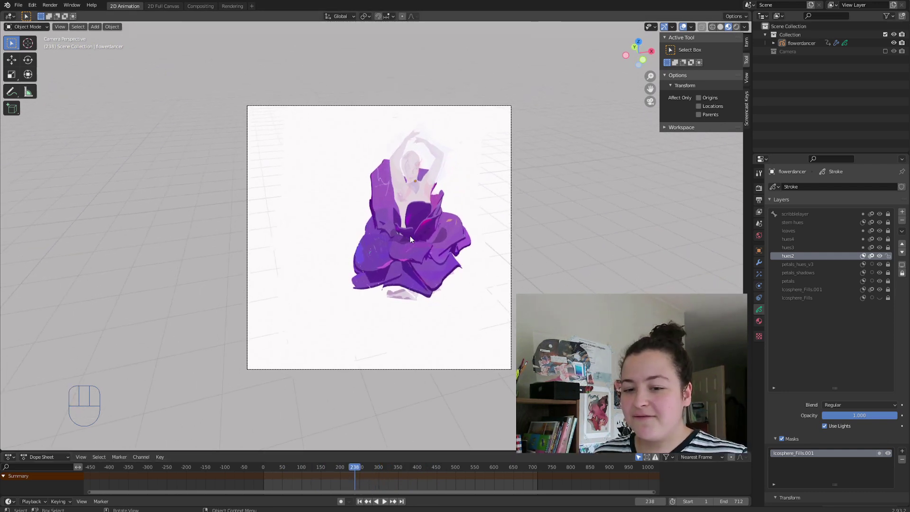
click(758, 201)
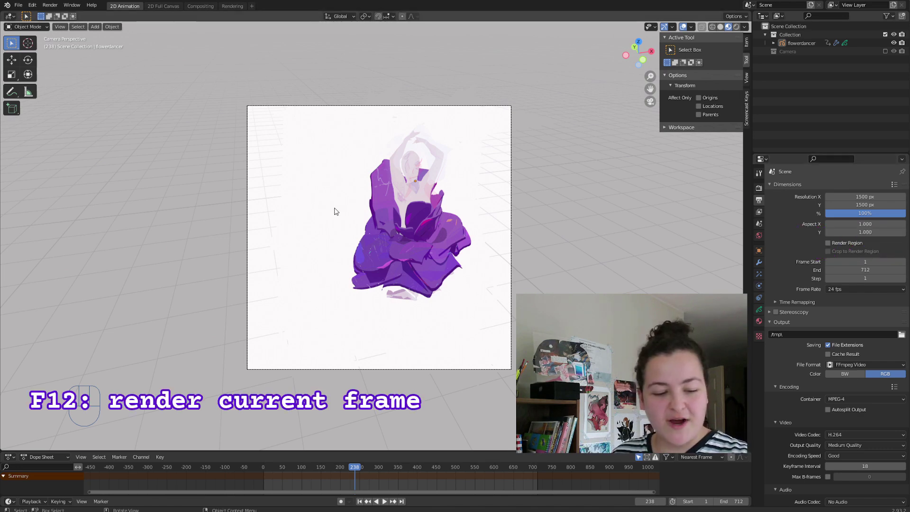
key(F12)
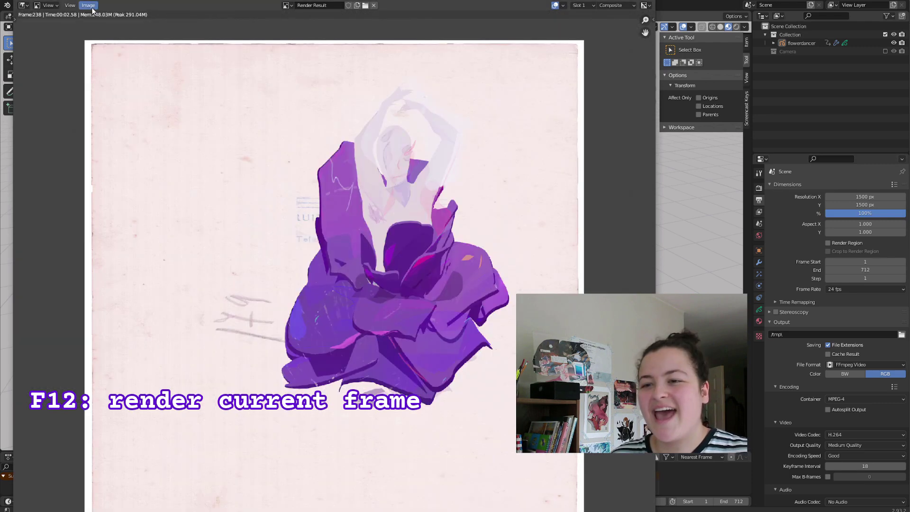
click(89, 6)
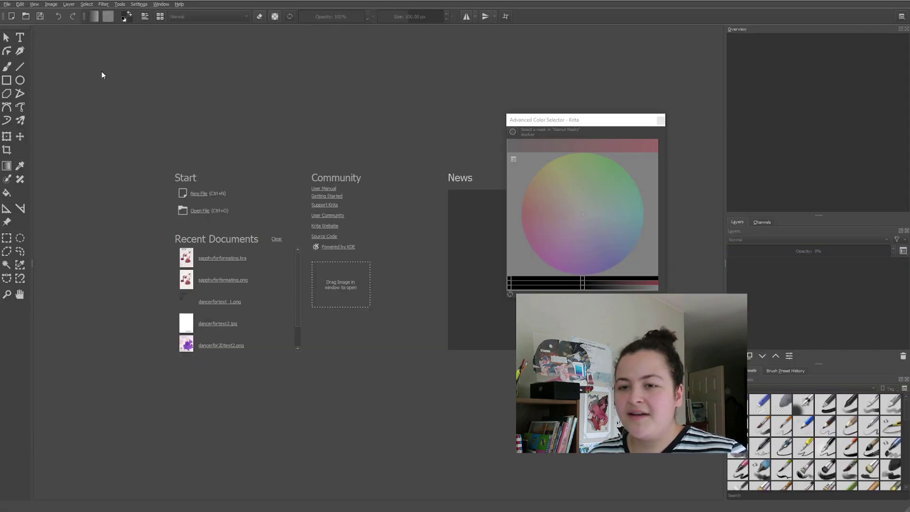
- Open the dancer render, set the lettering to font size 150 and move the text box down
click(7, 5)
click(19, 23)
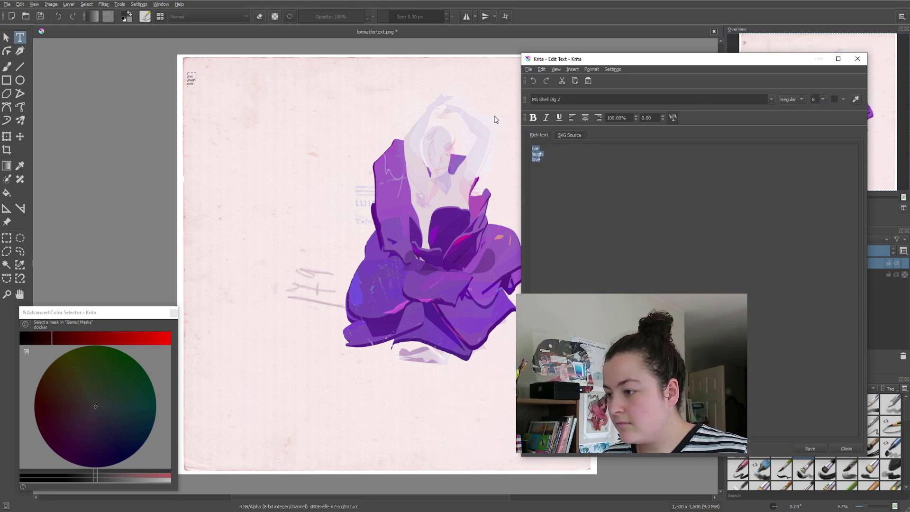
text(150)
key(Return)
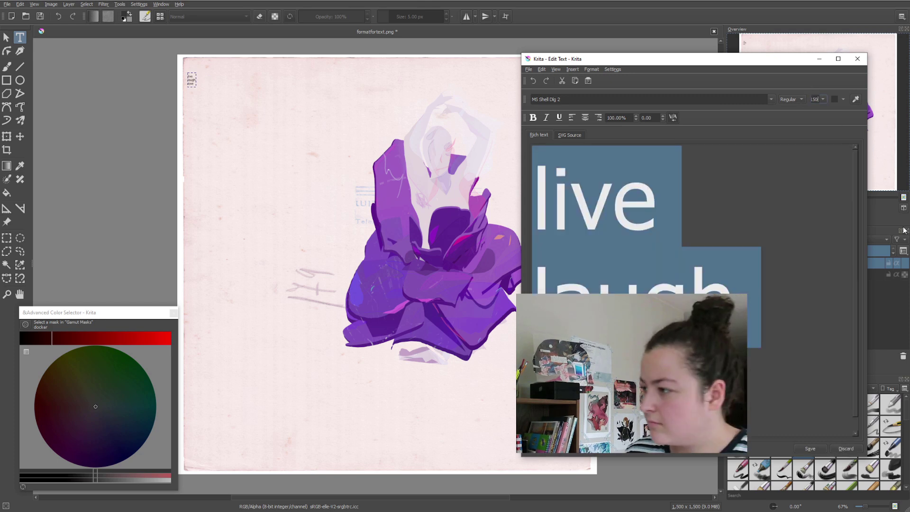
click(811, 449)
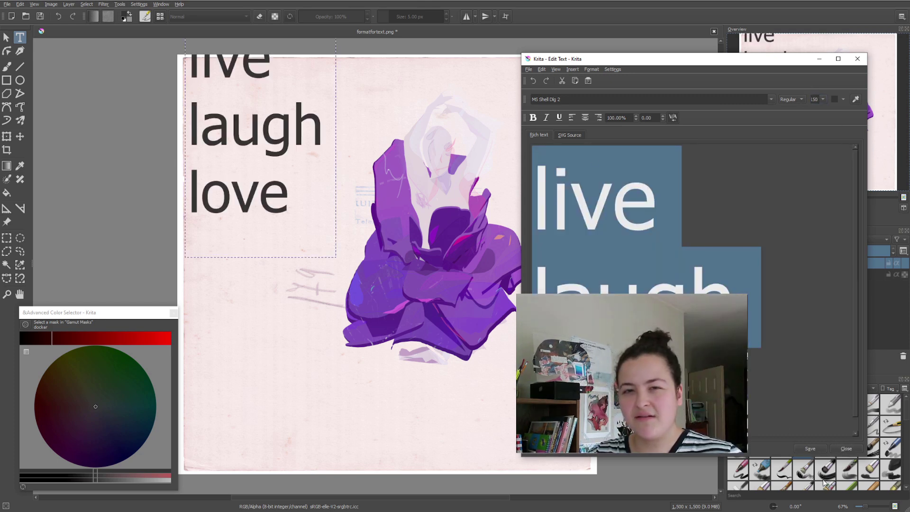
click(846, 448)
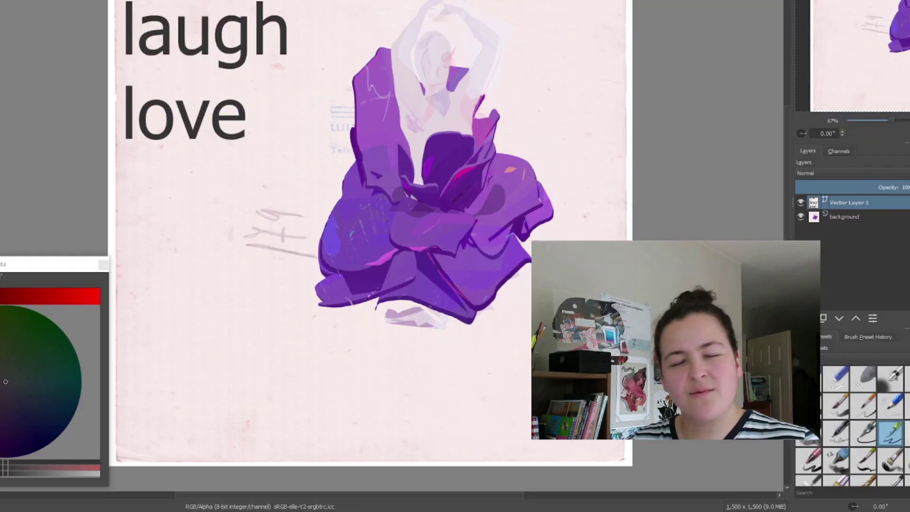
mouse_move(220, 86)
mouse_down()
mouse_move(229, 193)
mouse_move(213, 169)
mouse_up()
- Try Typewriter, Notes and Quotes Jumpy, Thesis Typewriter and Secretary Typewriter Jumpy fonts on the lettering
double_click(214, 168)
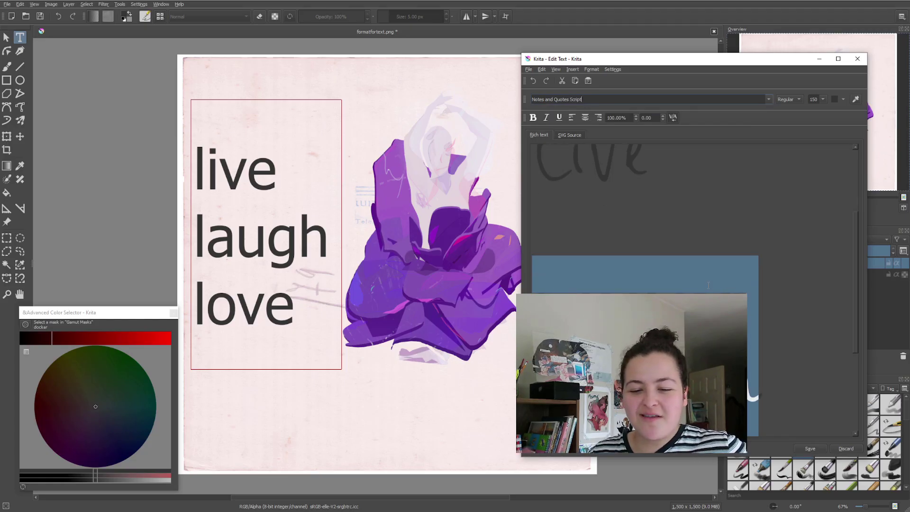
scroll(708, 285, up, 3)
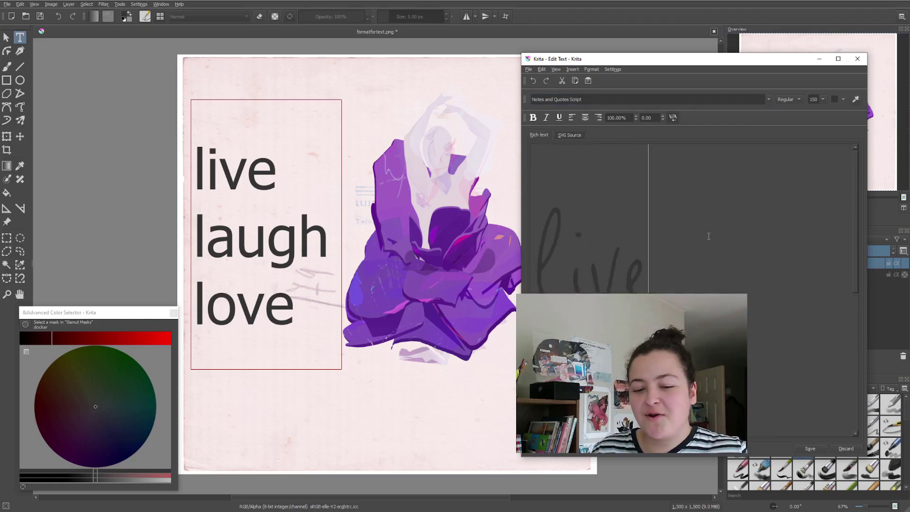
click(717, 99)
click(706, 121)
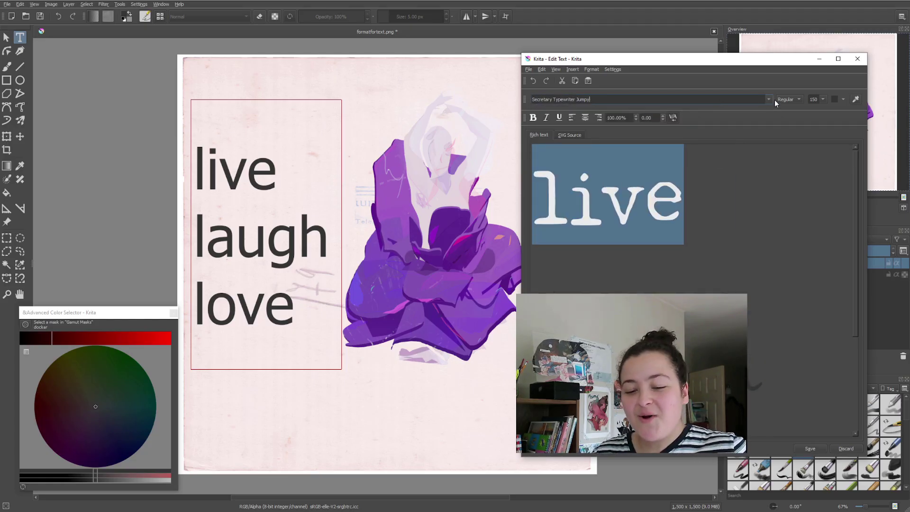
scroll(783, 190, down, 3)
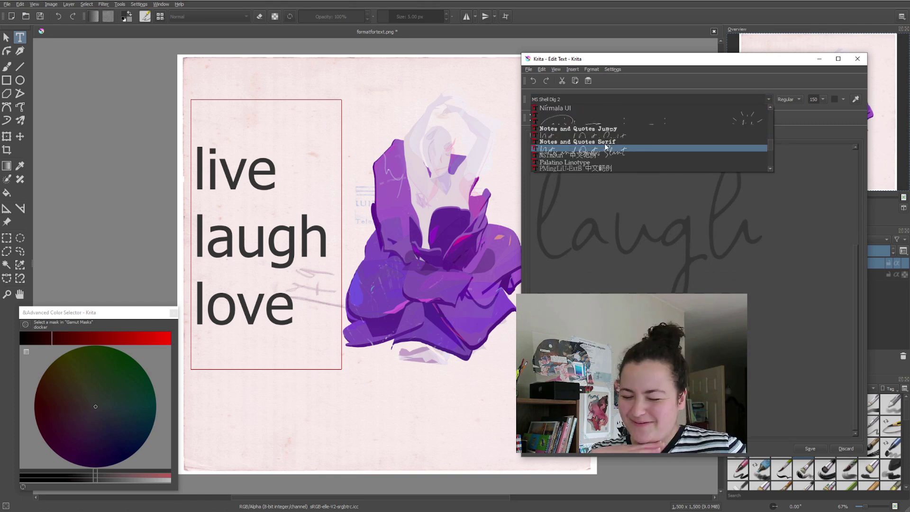
click(678, 129)
click(649, 99)
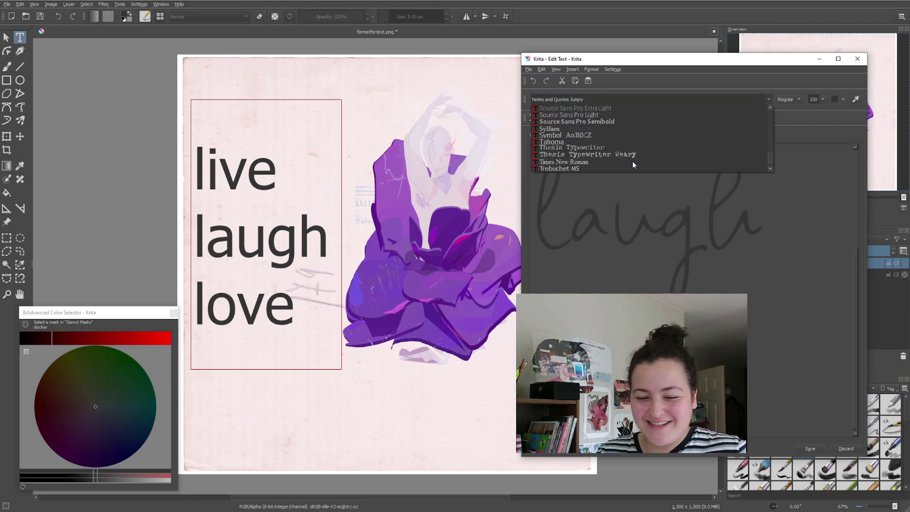
click(632, 148)
click(649, 99)
scroll(616, 142, up, 2)
click(592, 140)
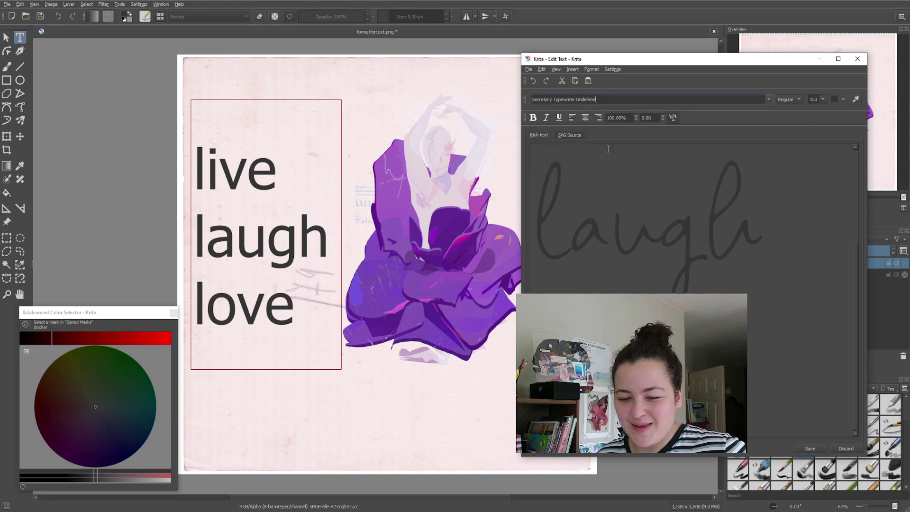
scroll(617, 213, up, 3)
- Select the word live and set it in Notes and Quotes Serif
drag(684, 209, 542, 208)
click(687, 99)
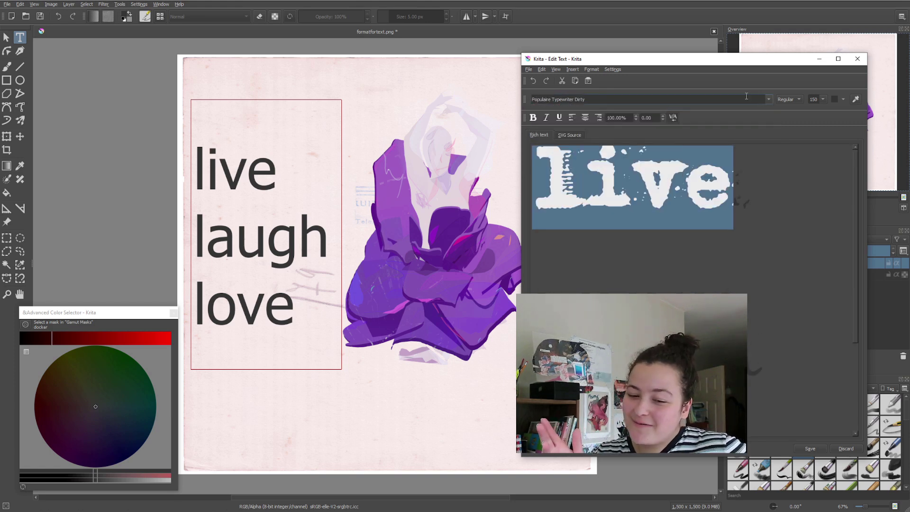
click(768, 99)
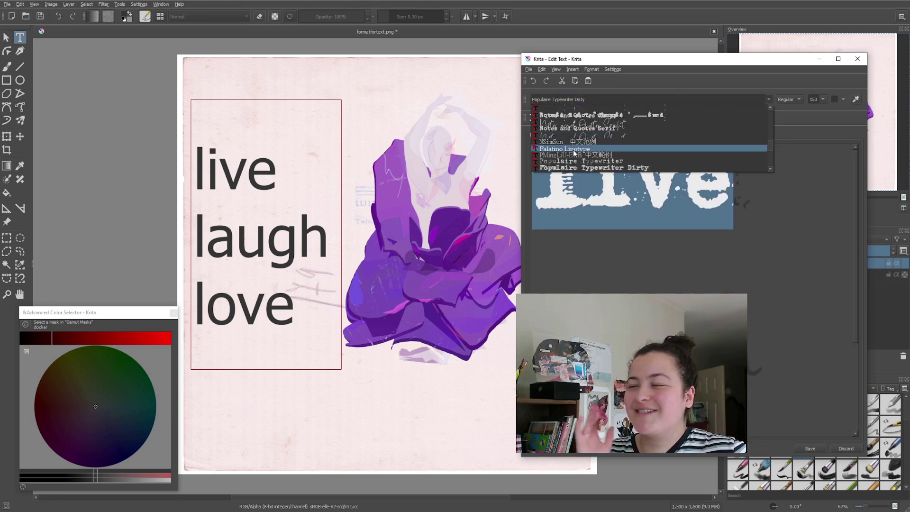
click(576, 128)
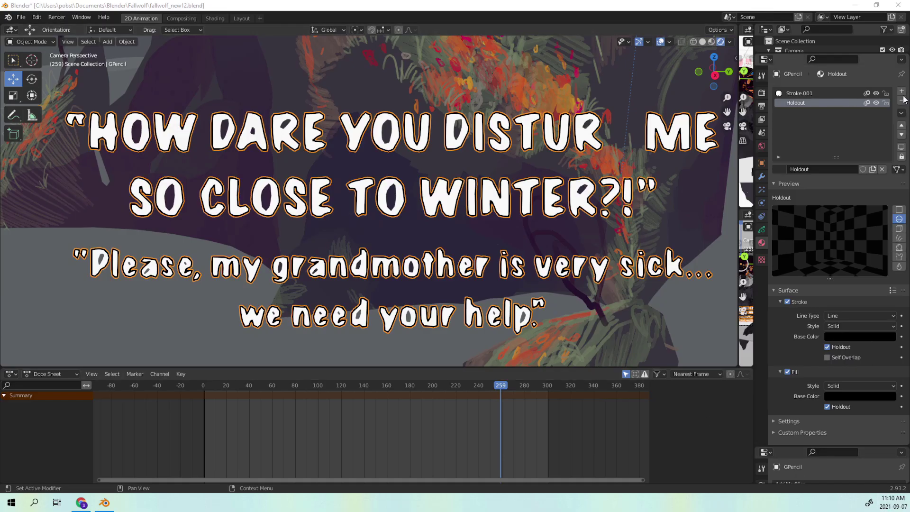
click(878, 94)
click(877, 93)
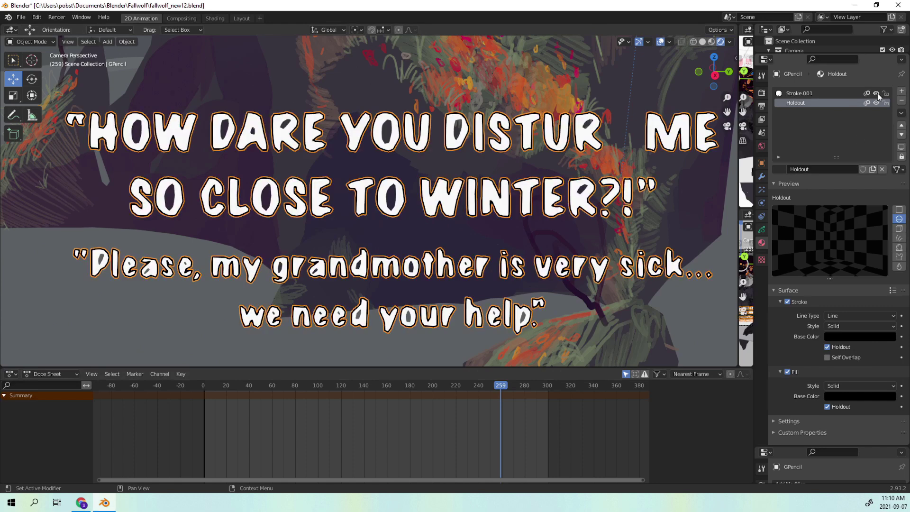
click(876, 103)
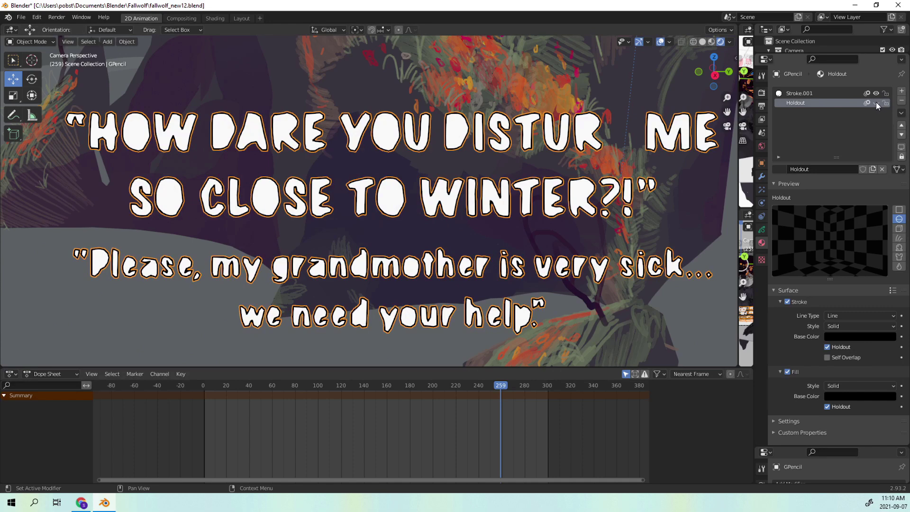
click(876, 103)
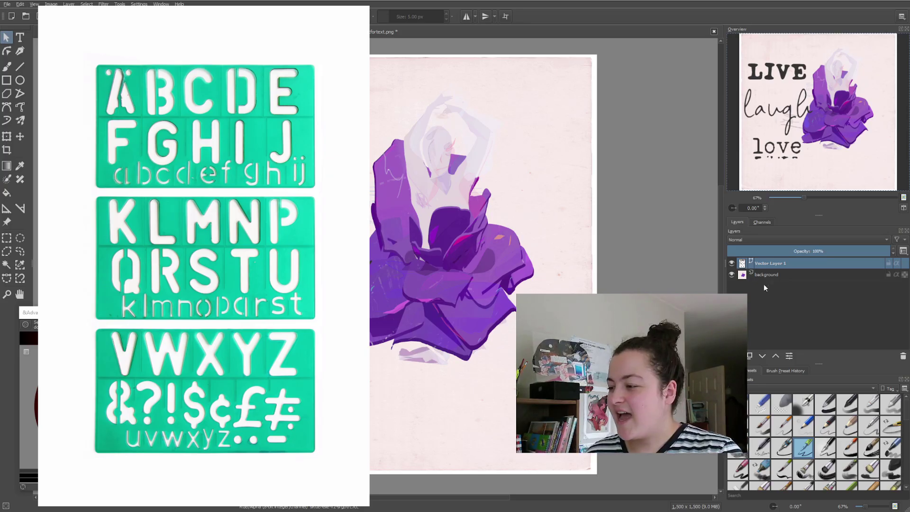
- Duplicate the Vector Layer 1 lettering layer and hide the original copy
right_click(770, 262)
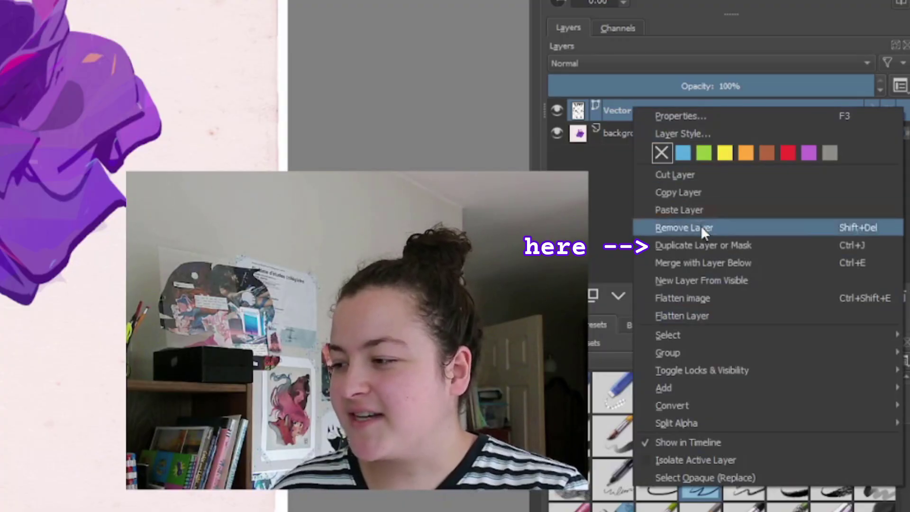
click(707, 243)
click(557, 133)
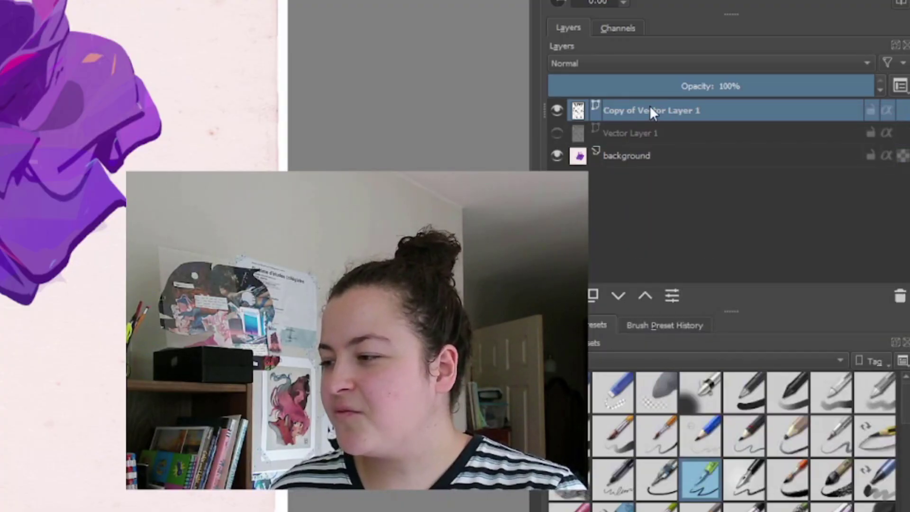
right_click(650, 108)
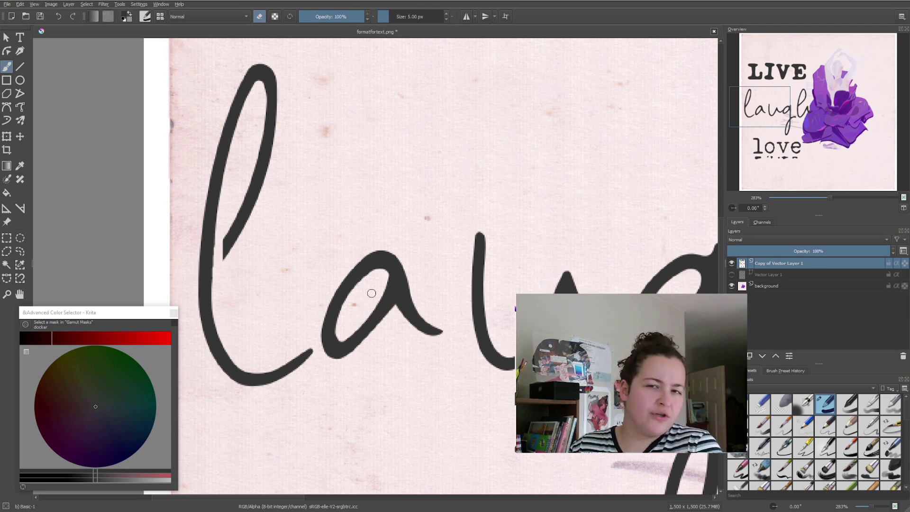
- Erase part of the a stroke in laugh and pan across the lettering to the flower
drag(385, 298, 390, 307)
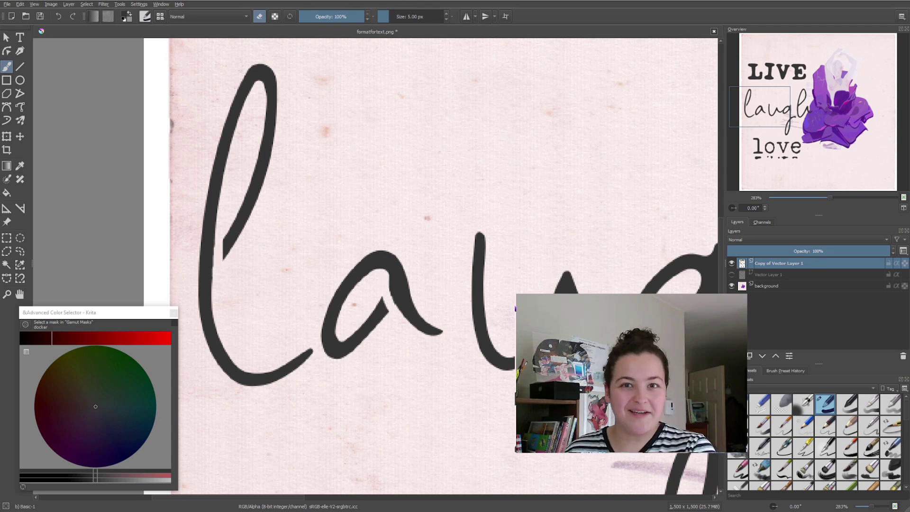
mouse_move(467, 264)
mouse_down()
mouse_move(482, 221)
mouse_move(477, 237)
mouse_up()
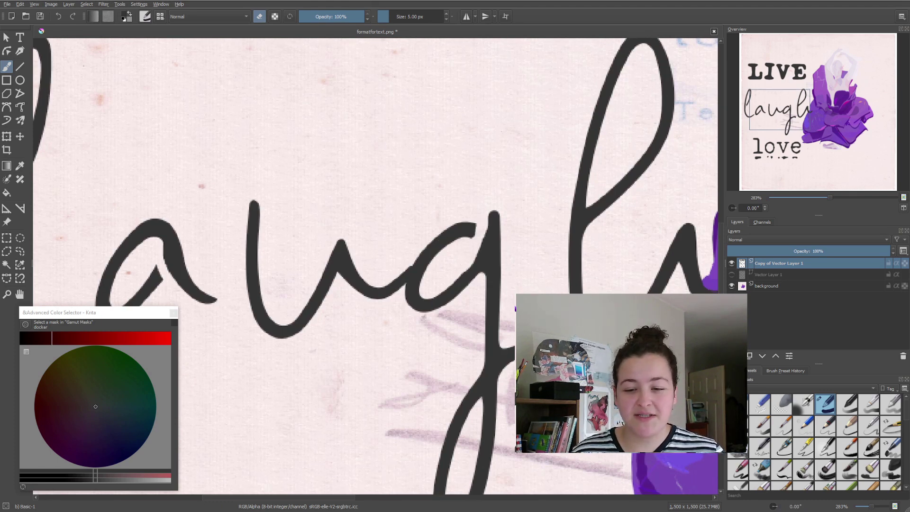
mouse_move(484, 363)
middle_down()
mouse_move(460, 248)
mouse_move(400, 232)
middle_up()
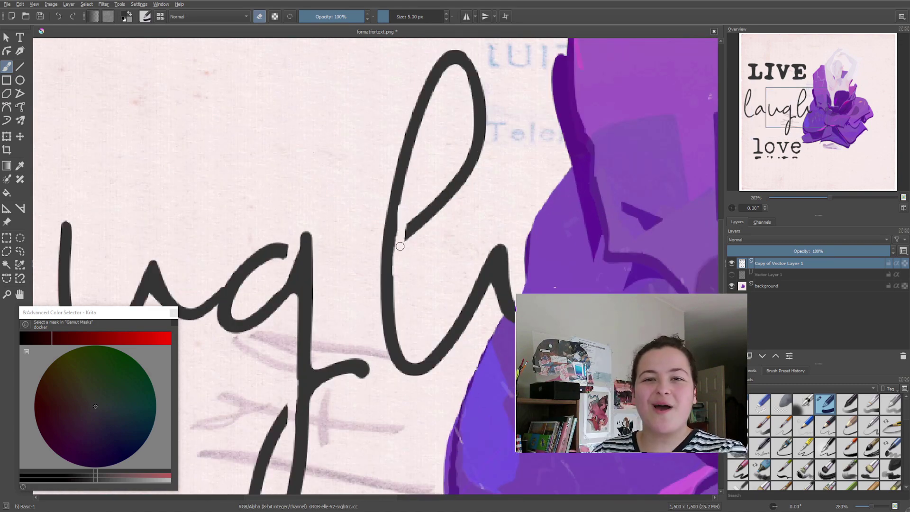
scroll(401, 232, down, 5)
scroll(310, 275, up, 5)
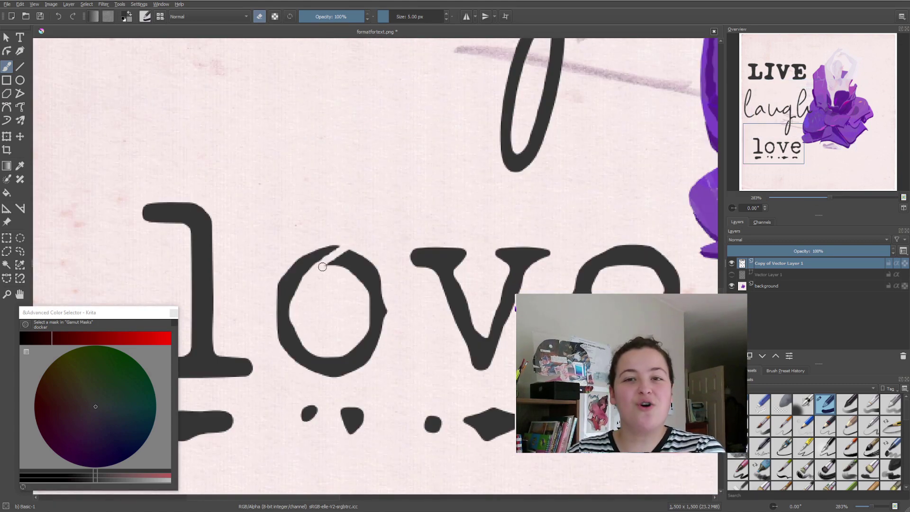
middle_drag(594, 290, 428, 295)
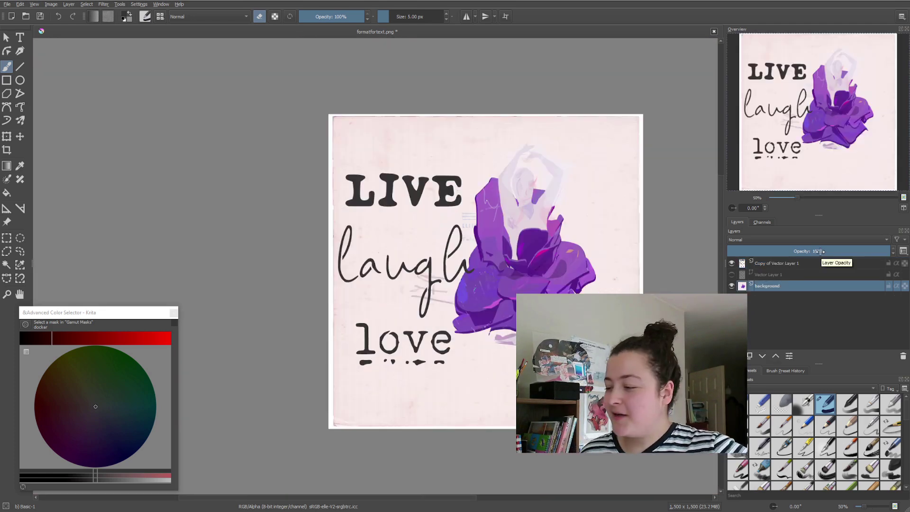
- Hide the background layer and export the lettering as a JPEG
click(731, 287)
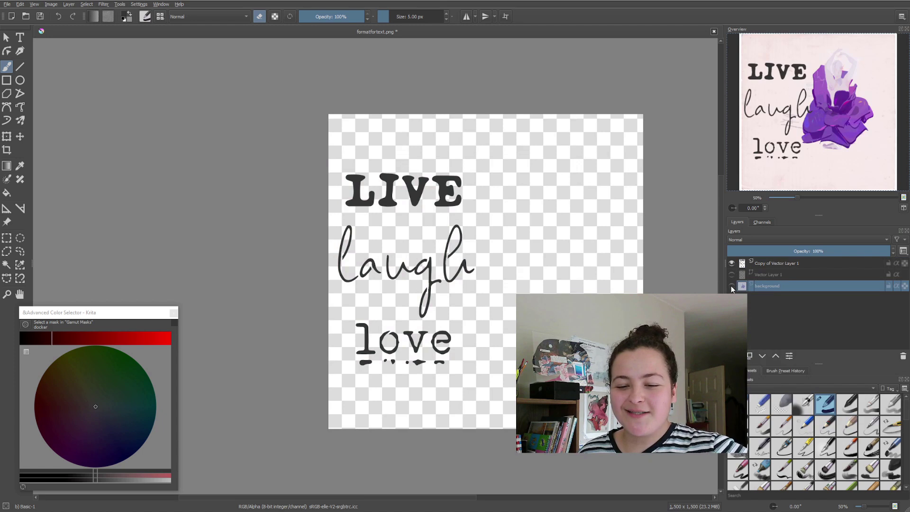
click(10, 5)
click(28, 93)
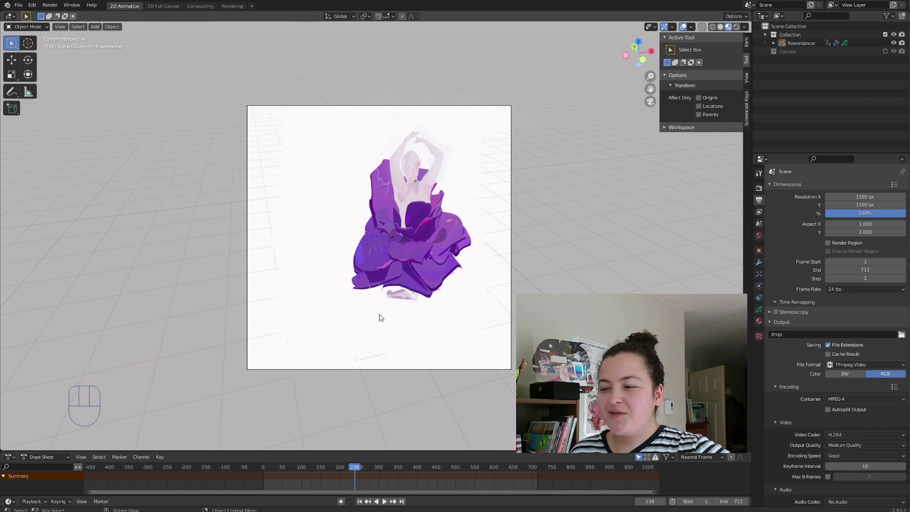
- Orbit and zoom out from the camera view to see the dancer at an angle, then switch to File Explorer
middle_drag(380, 318, 384, 317)
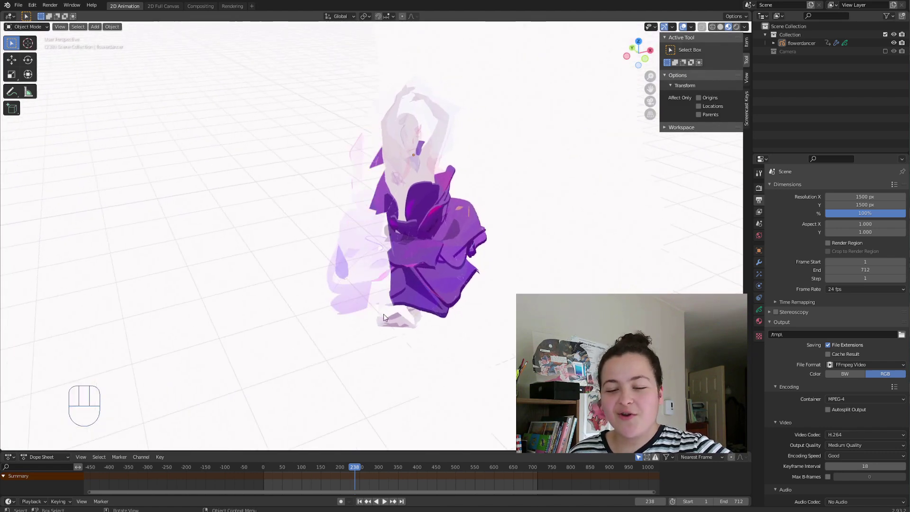
scroll(383, 314, down, 3)
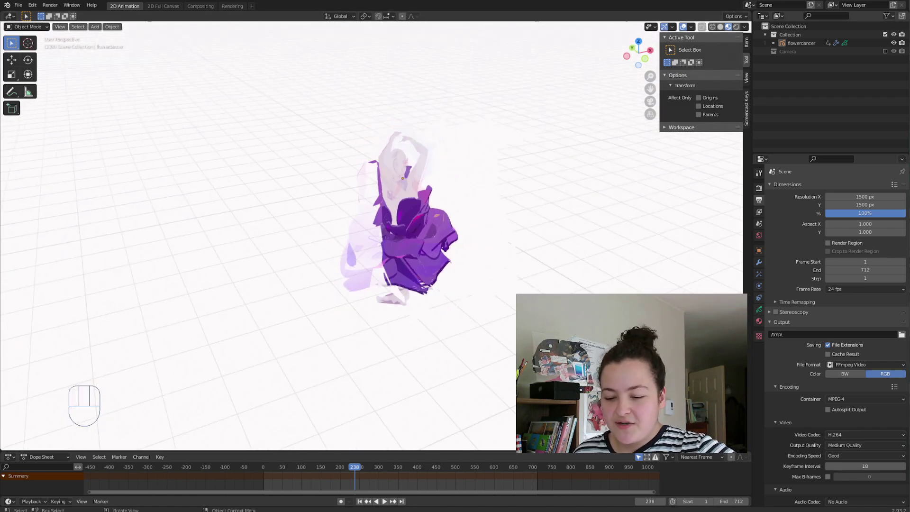
key(alt+Tab)
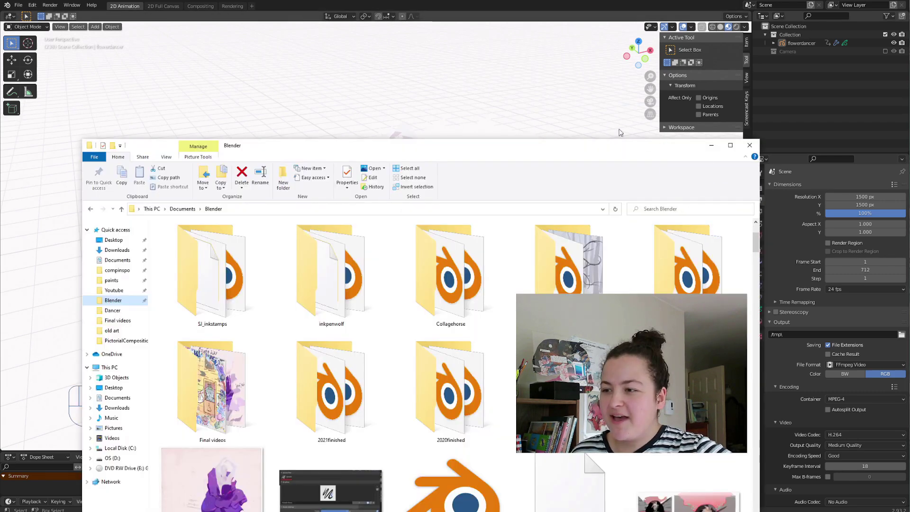
- Drop the exported LIVE laugh love JPEG into the viewport as an image empty and zoom out
drag(410, 97, 411, 97)
click(374, 78)
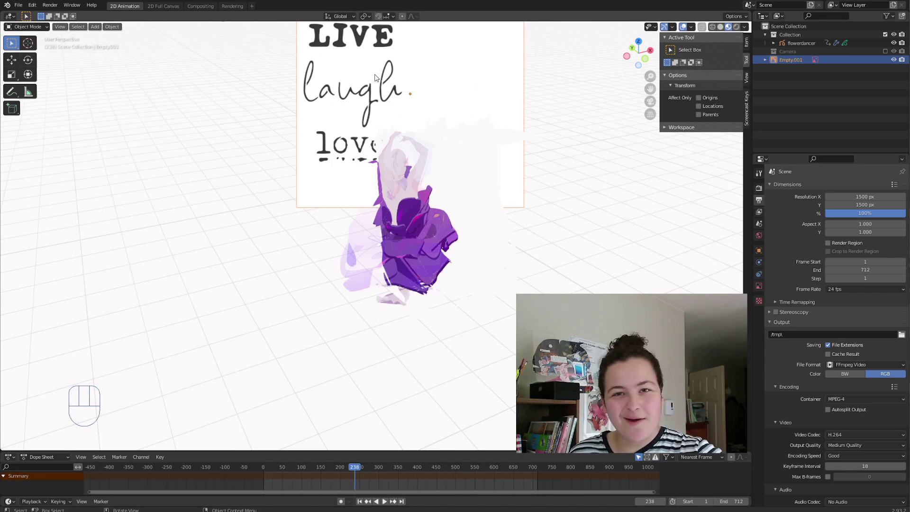
scroll(407, 209, down, 2)
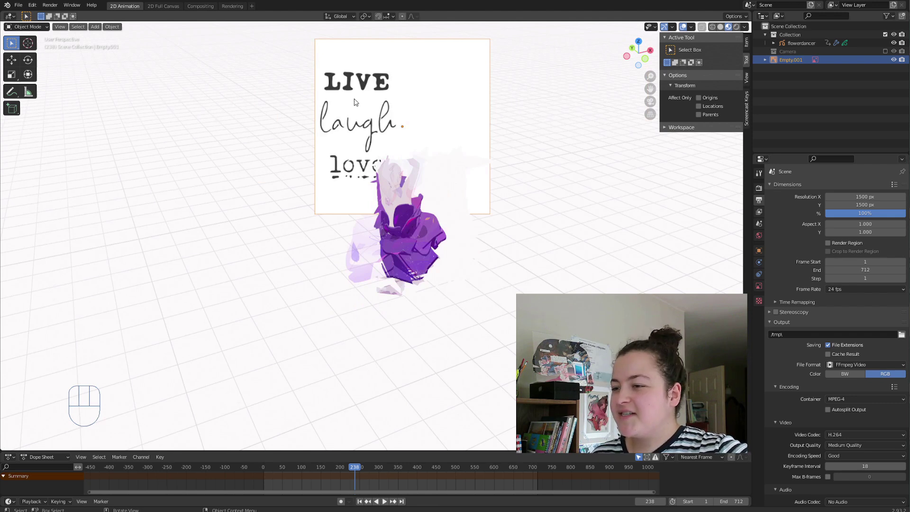
- Add a Copy Rotation constraint targeting Camera to the lettering image, then check it through the camera
click(760, 274)
click(826, 187)
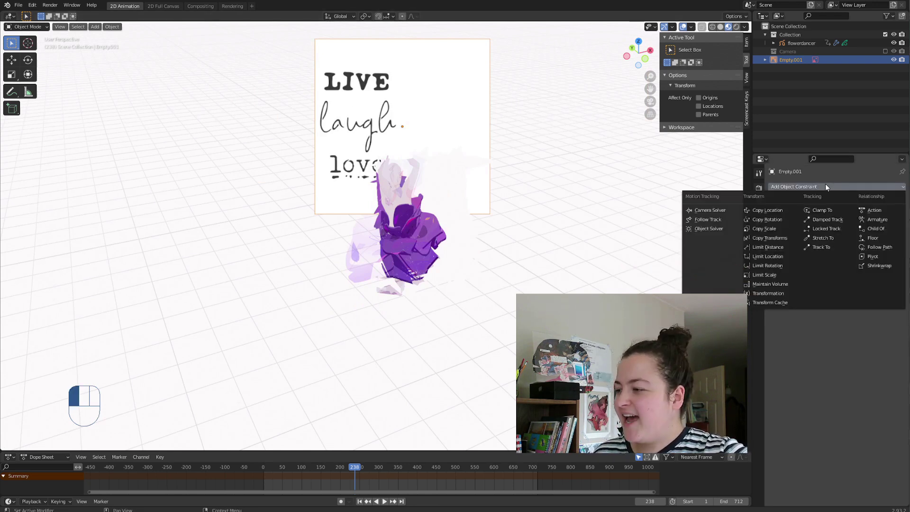
click(769, 221)
click(871, 214)
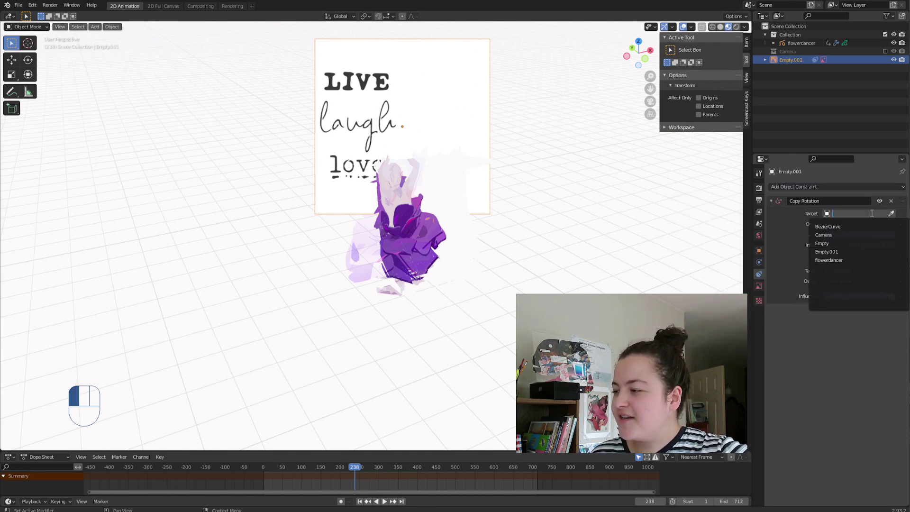
click(855, 235)
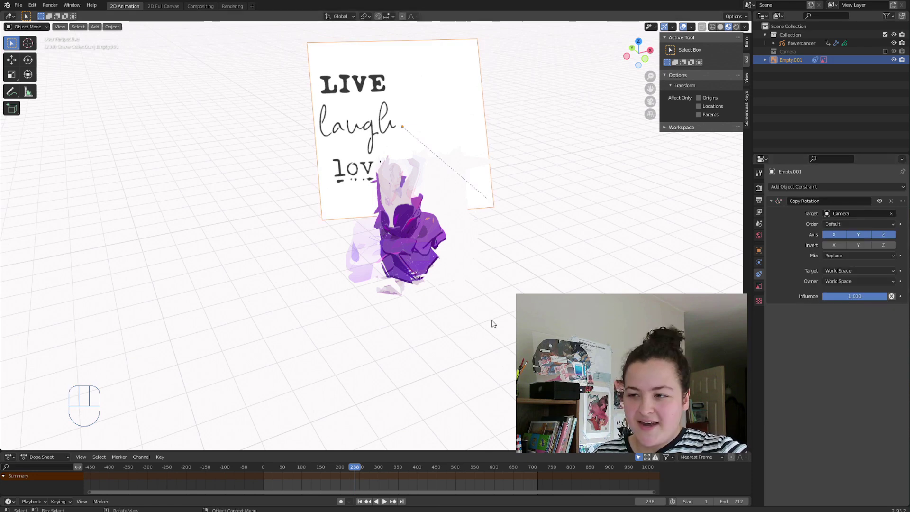
key(KP_0)
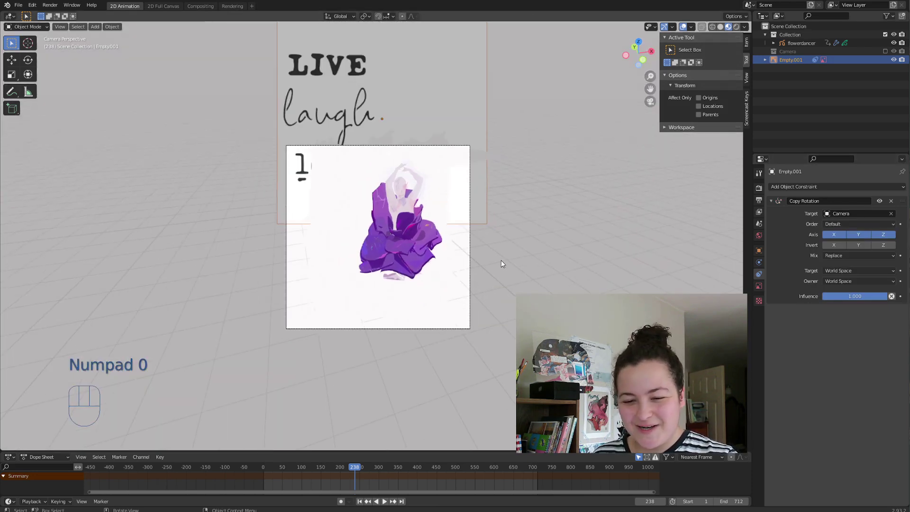
mouse_move(501, 261)
middle_down()
mouse_move(515, 289)
mouse_move(493, 284)
middle_up()
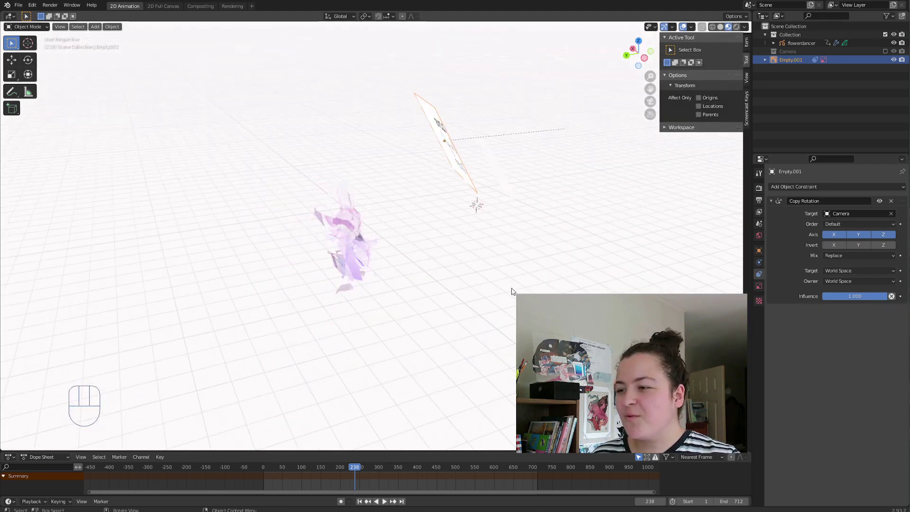
- Show the Camera collection and orbit to see the camera, curve and image
click(885, 50)
middle_drag(618, 230, 536, 262)
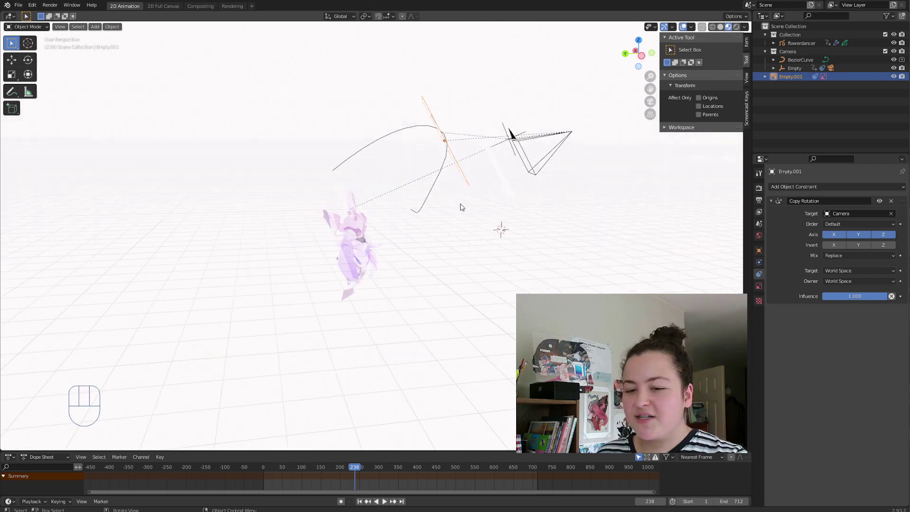
middle_drag(461, 207, 456, 211)
- Move the lettering image twice so it sits in front of the camera, orbiting to check
key(g)
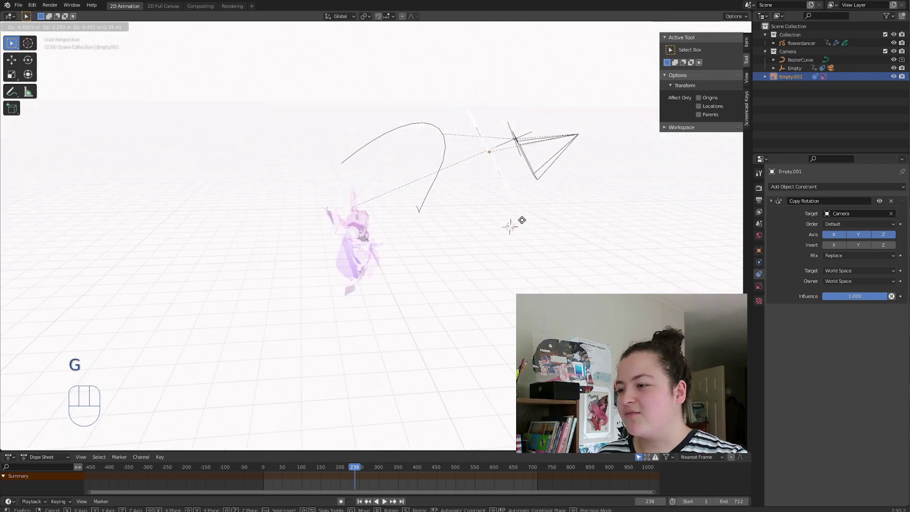
click(522, 220)
key(g)
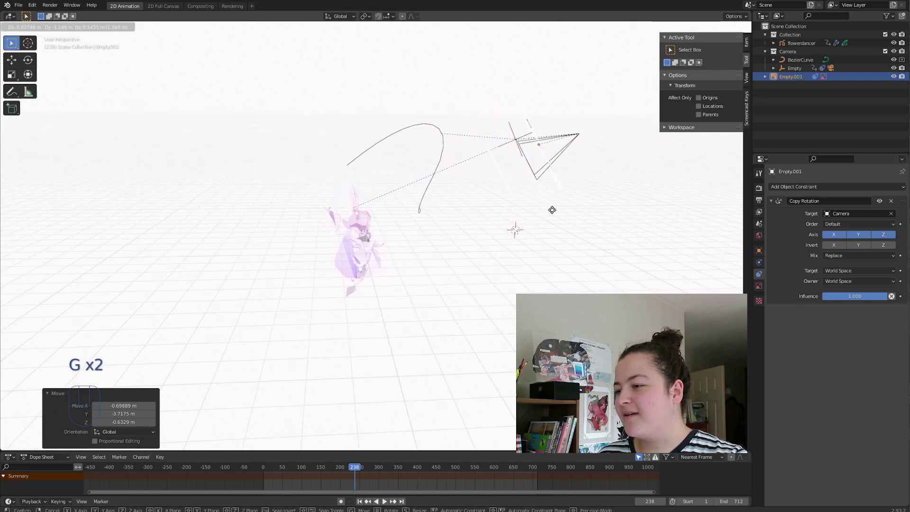
click(553, 213)
middle_drag(553, 213, 513, 162)
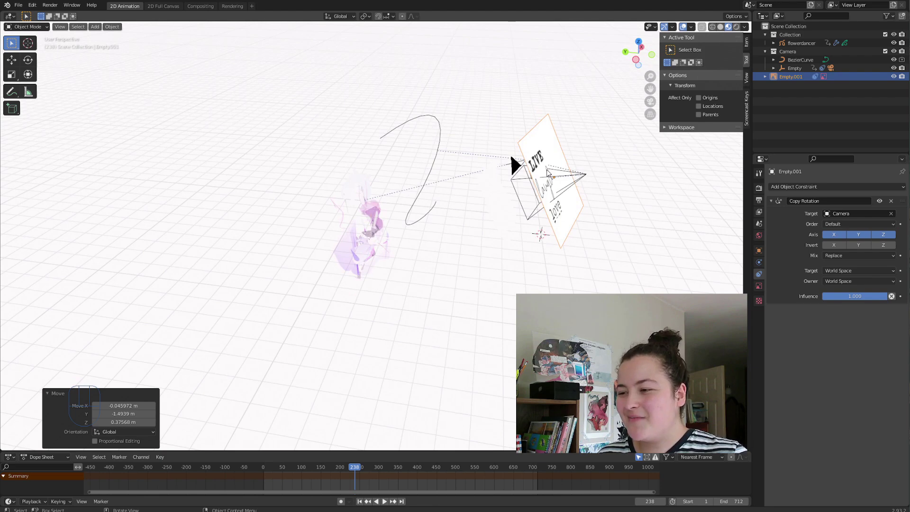
middle_drag(526, 191, 274, 231)
mouse_move(510, 257)
middle_down()
mouse_move(460, 272)
mouse_move(525, 266)
middle_up()
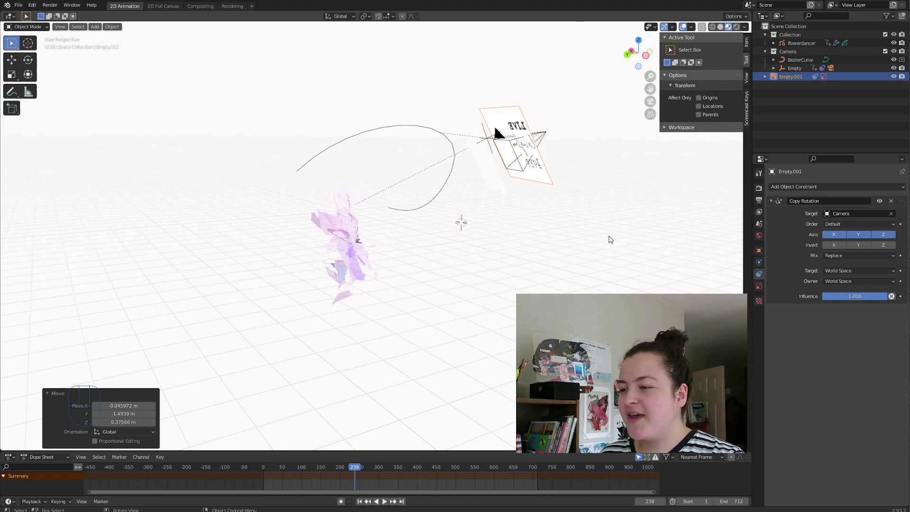
- Through the camera, shrink the lettering image to about a third and shift it over the camera frame
key(KP_0)
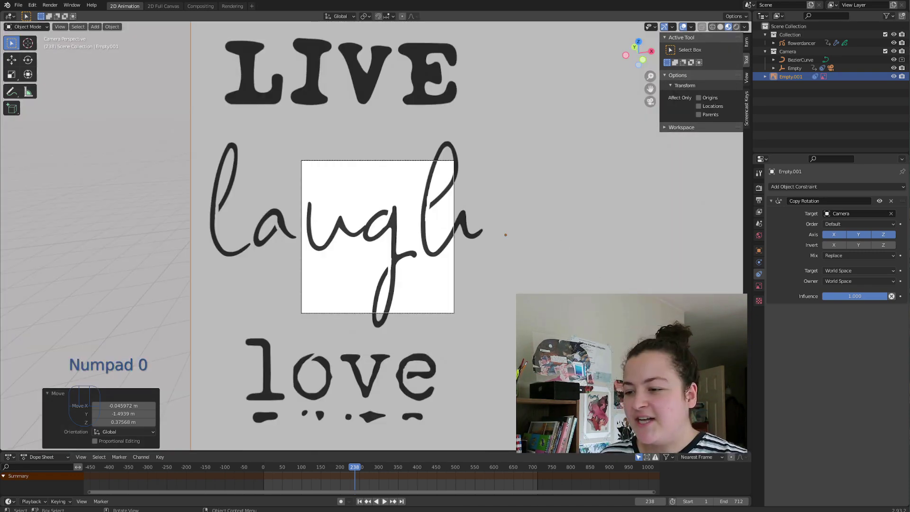
key(s)
click(535, 256)
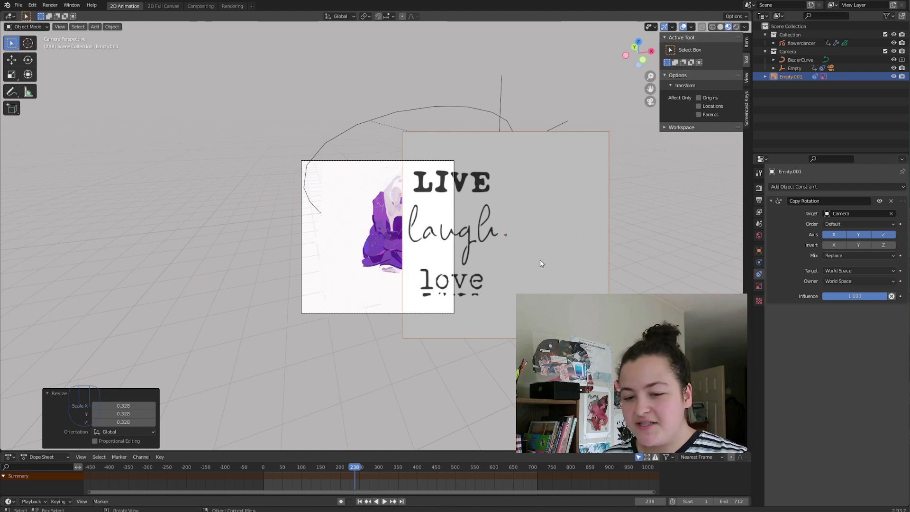
key(g)
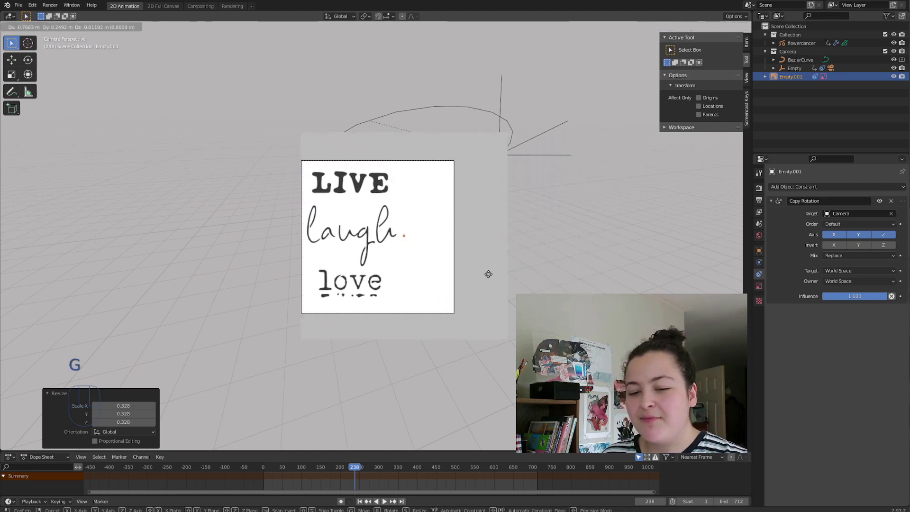
click(459, 284)
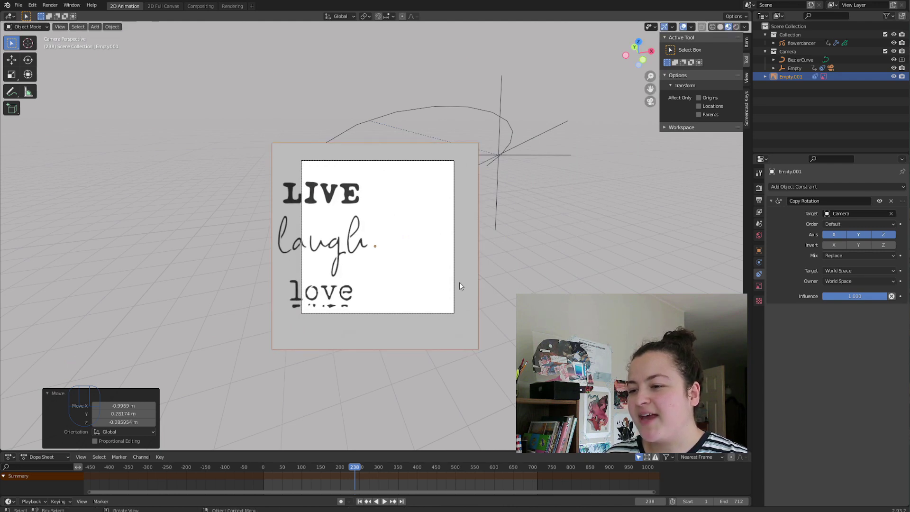
key(ctrl+z)
key(g)
key(s)
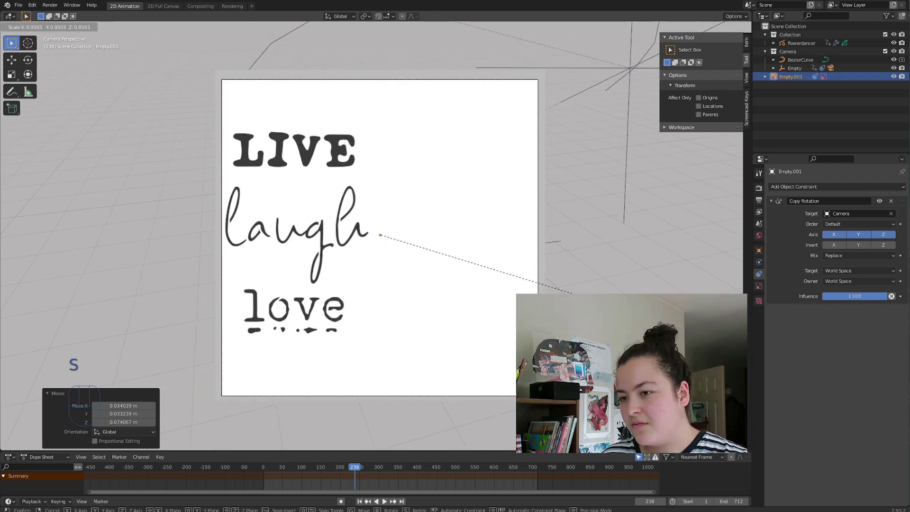
key(Escape)
key(ctrl+z)
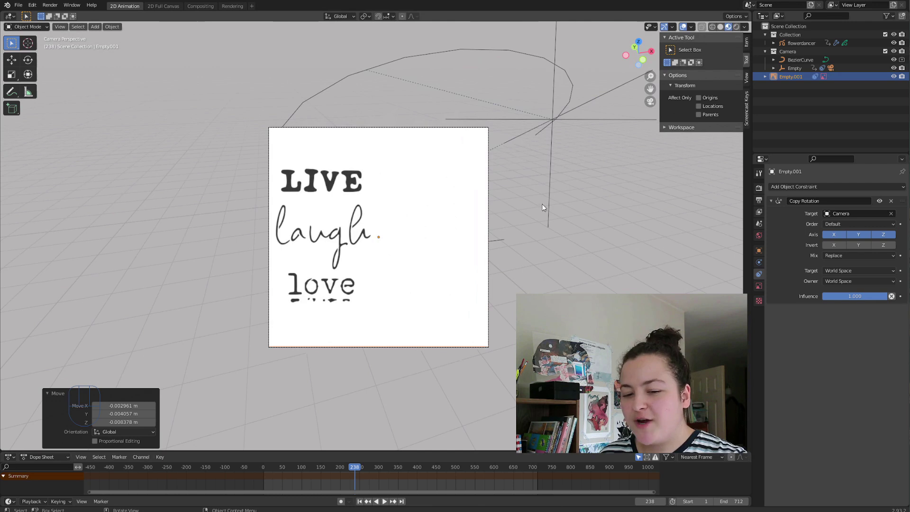
- Bake the lettering image's rotation with Visual Transform, delete Copy Rotation, and return to camera view
key(ctrl+a)
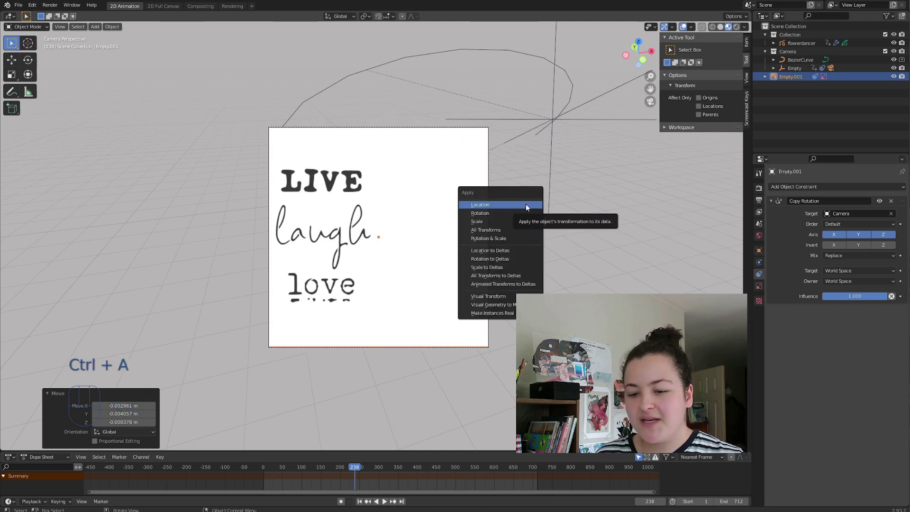
click(497, 297)
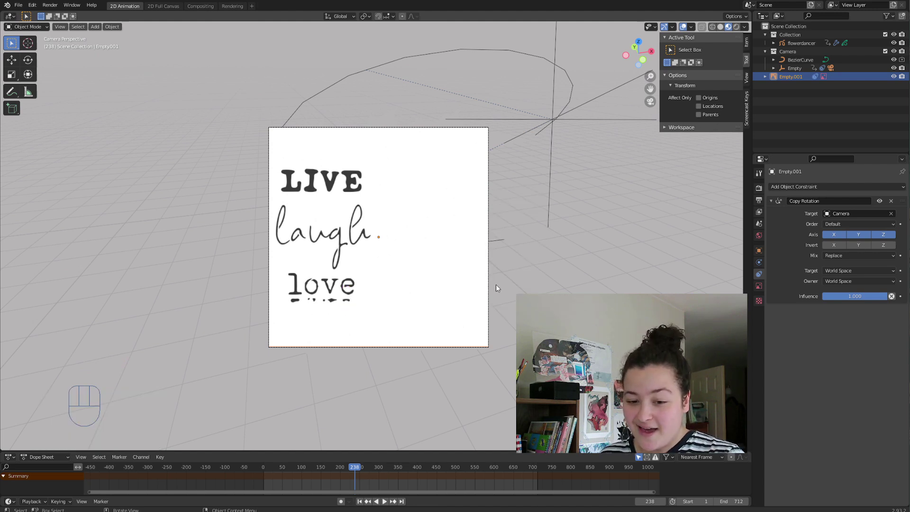
click(891, 202)
middle_drag(518, 283, 502, 303)
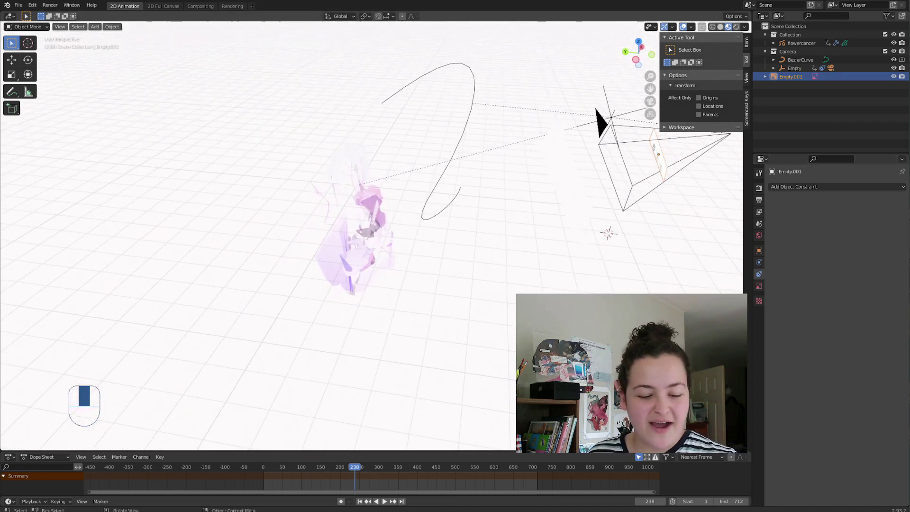
key(KP_0)
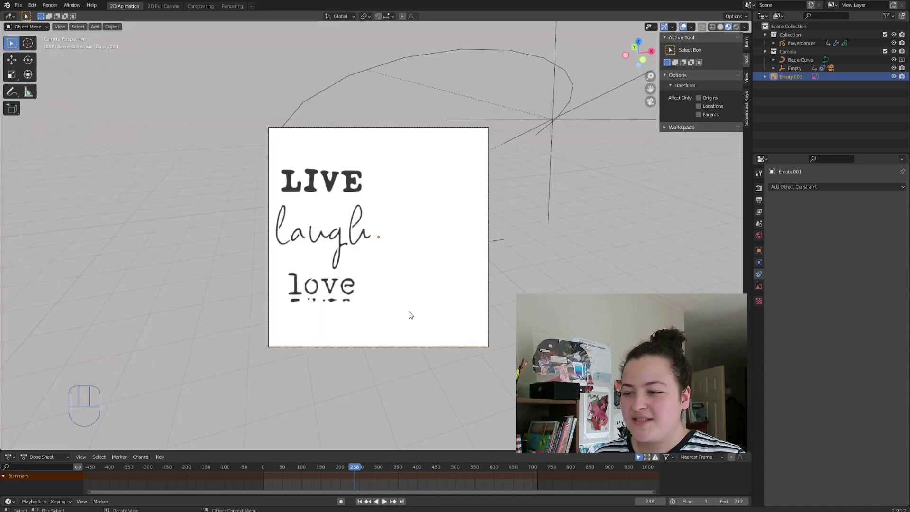
- Select the lettering image empty and run Trace Image to Grease Pencil with default settings
click(435, 321)
click(465, 211)
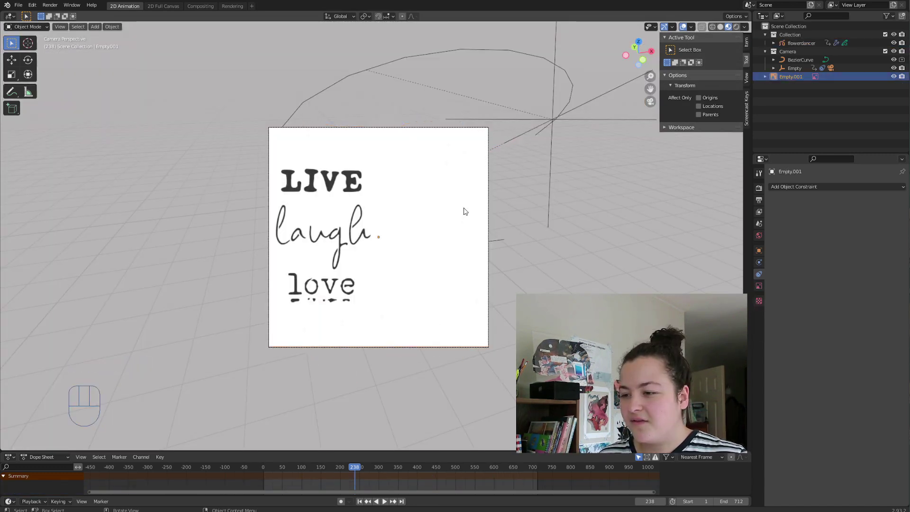
right_click(463, 210)
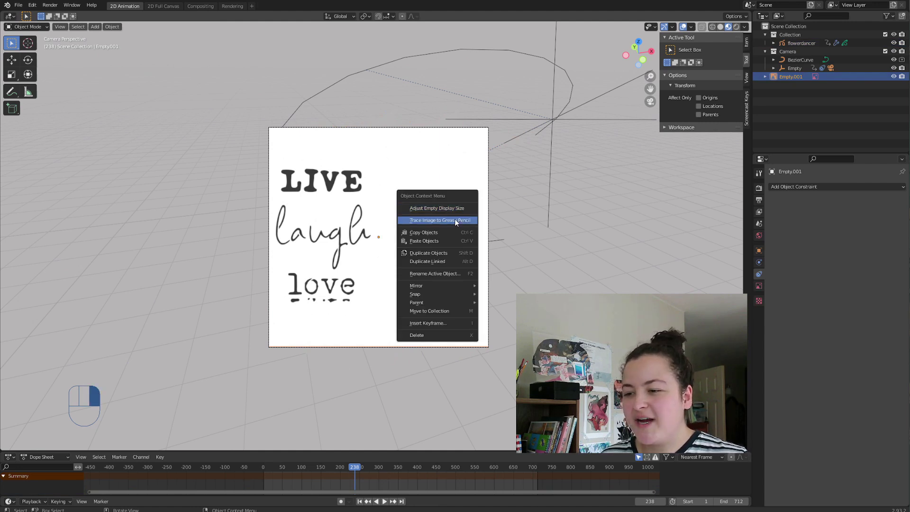
click(454, 220)
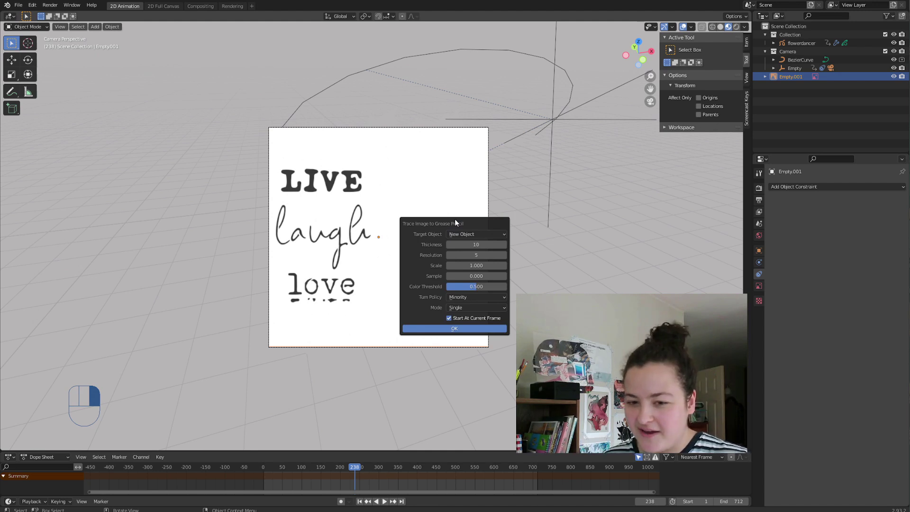
click(475, 330)
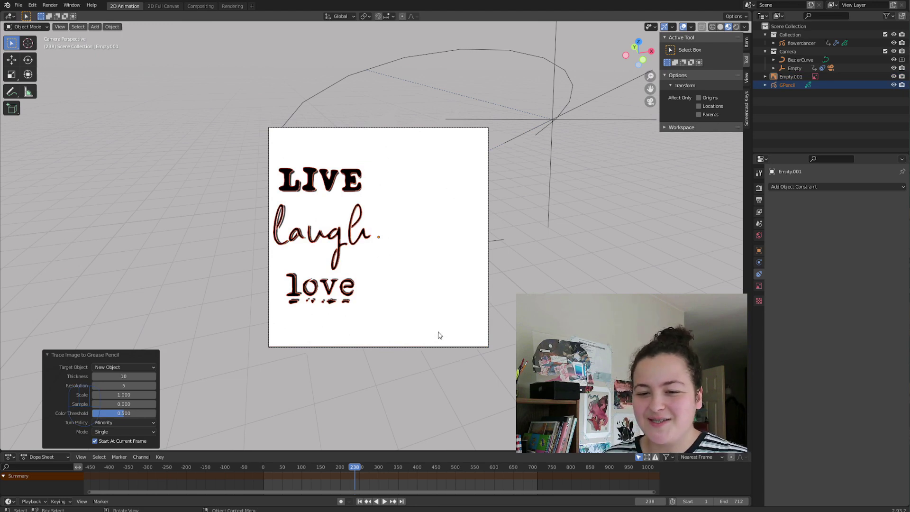
scroll(247, 308, up, 3)
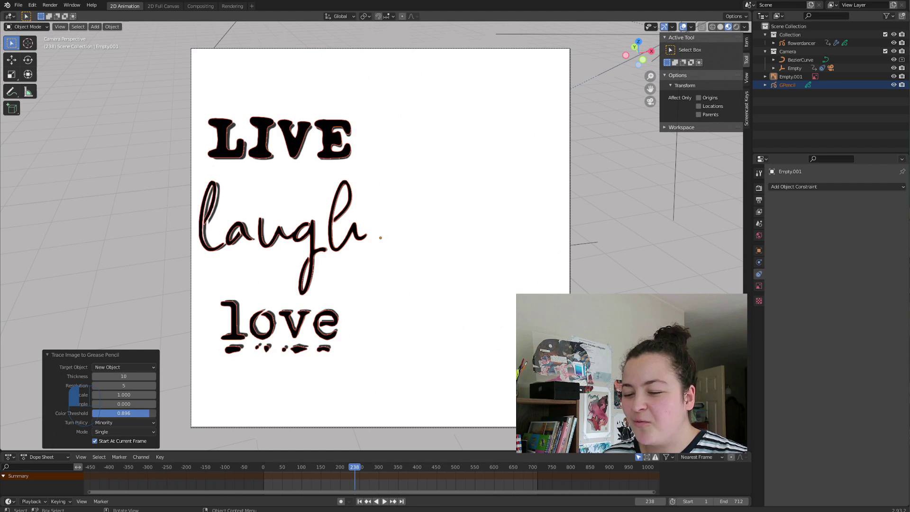
- Set the trace to color threshold 0.955, sample 0 and resolution 5, then deselect
mouse_move(124, 412)
mouse_down()
mouse_move(116, 413)
mouse_move(137, 404)
mouse_up()
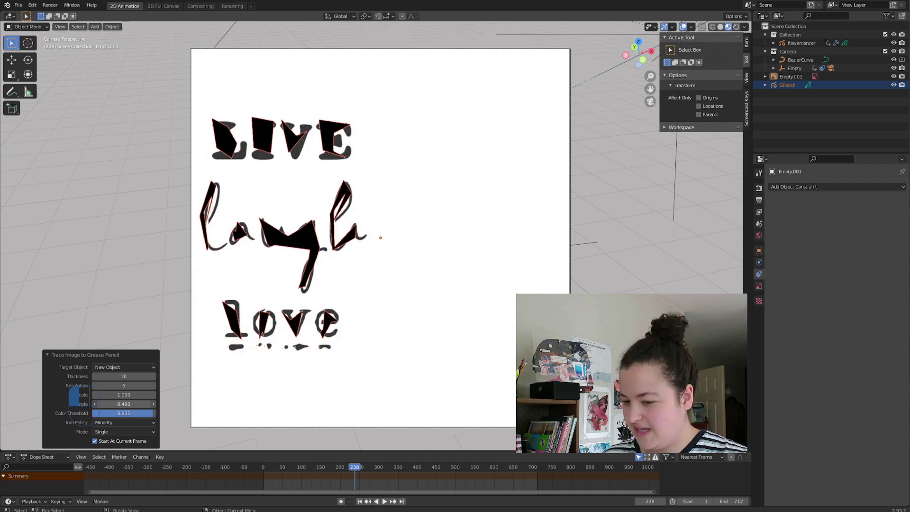
drag(124, 404, 113, 404)
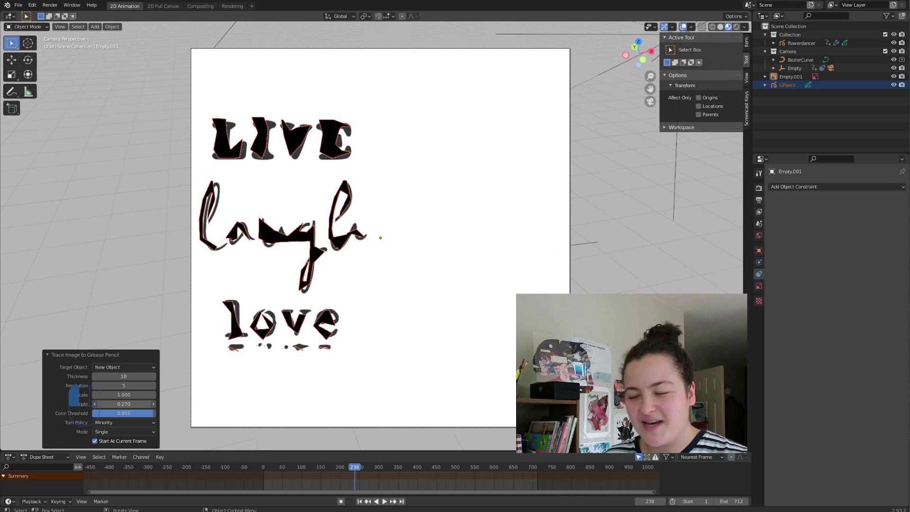
drag(114, 404, 95, 404)
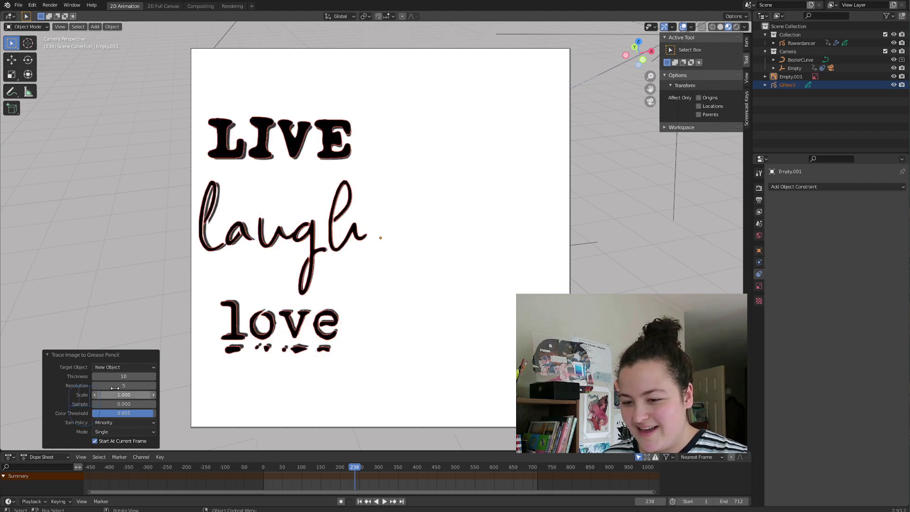
click(115, 386)
drag(123, 386, 113, 386)
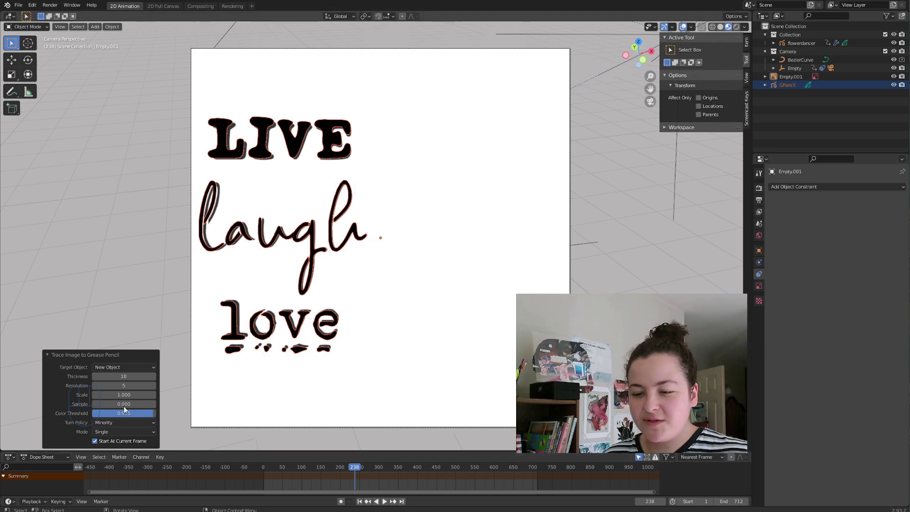
click(184, 287)
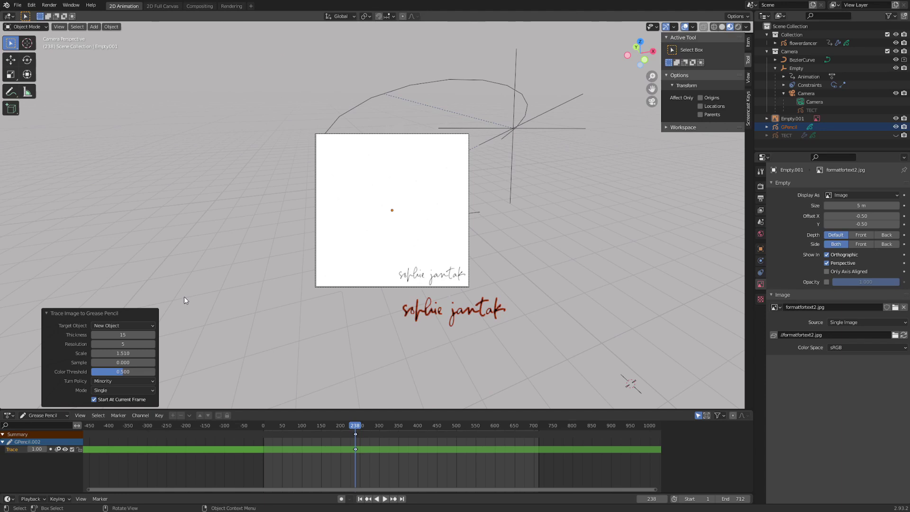
- Reopen the Trace Image to Grease Pencil panel via Edit > Adjust Last Operation (F9)
click(186, 297)
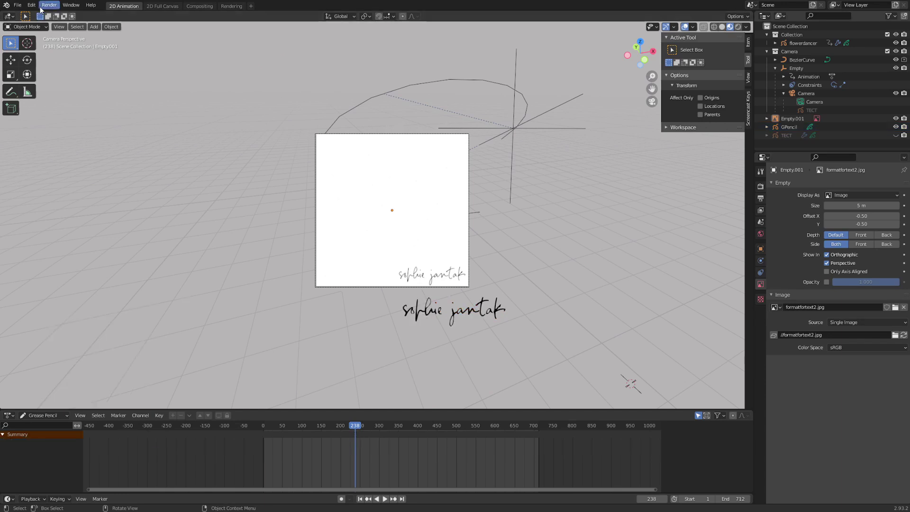
click(31, 6)
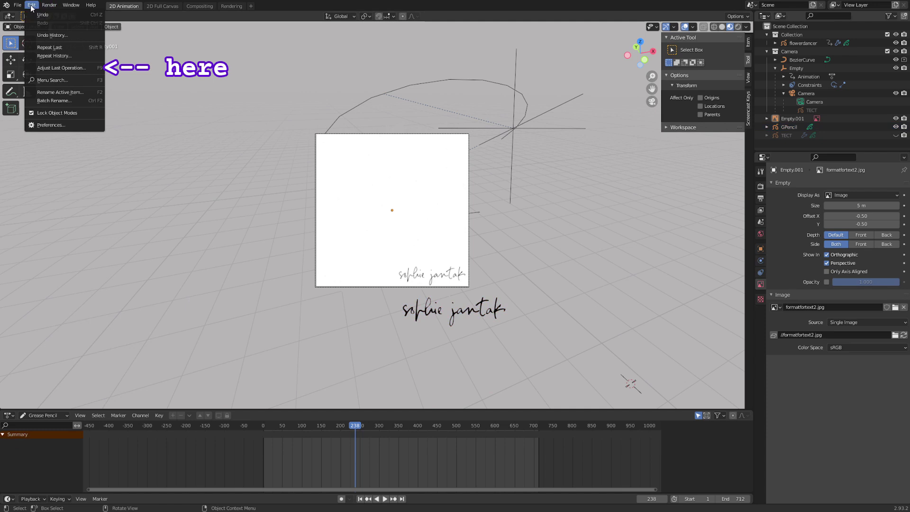
click(74, 71)
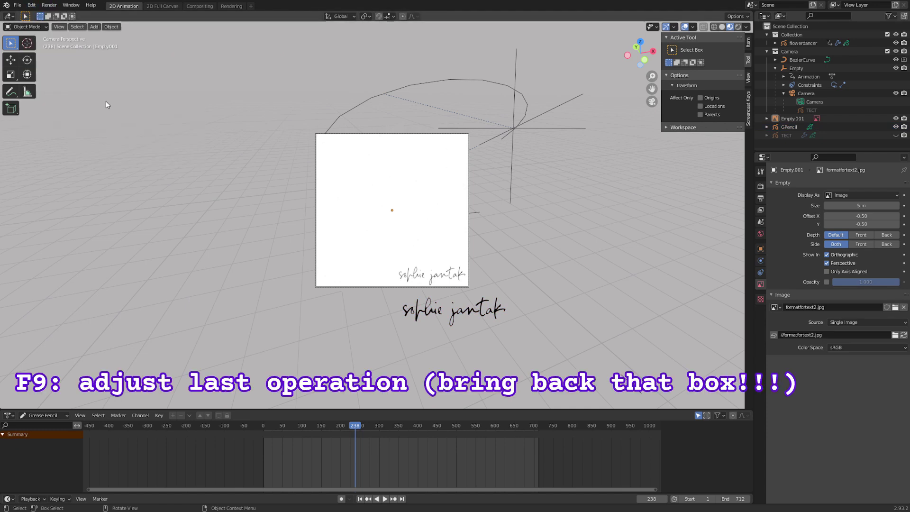
key(F9)
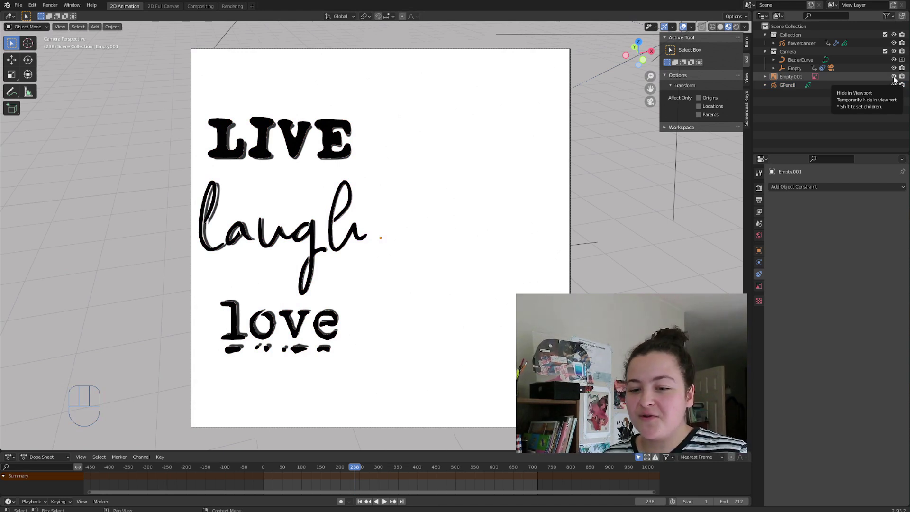
- Hide Empty.001 in the Outliner and rename the traced GPencil object to TECT
click(894, 77)
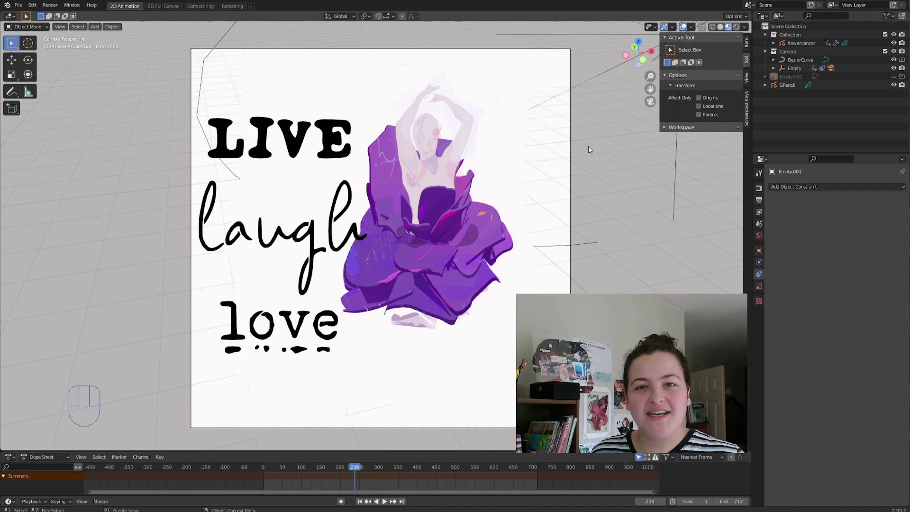
double_click(785, 85)
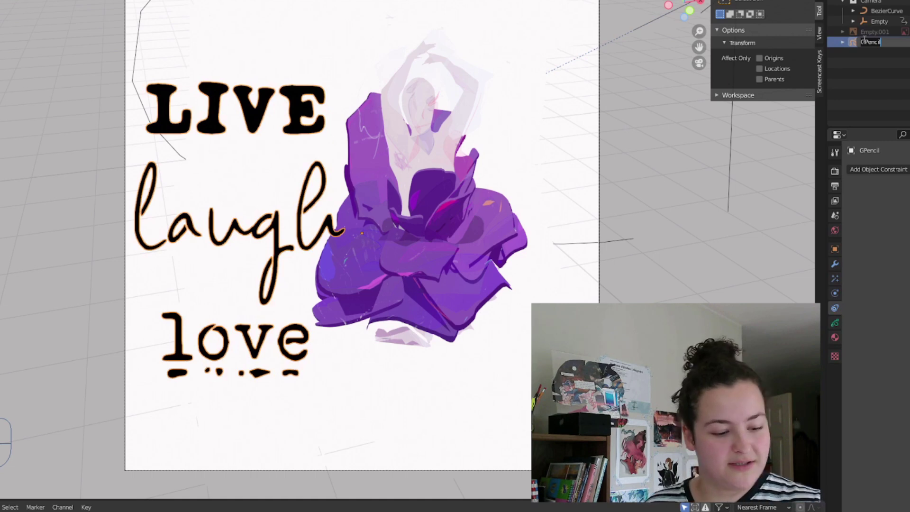
text(TECT)
key(Return)
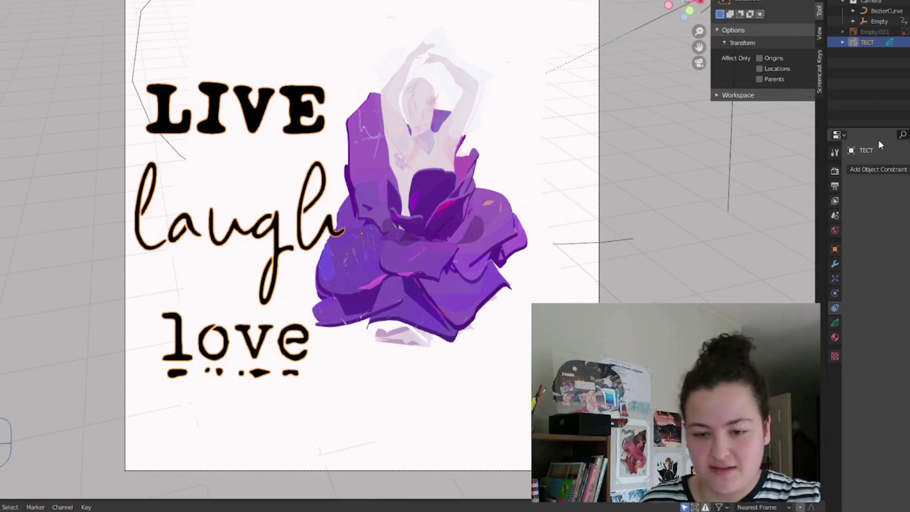
key(Tab)
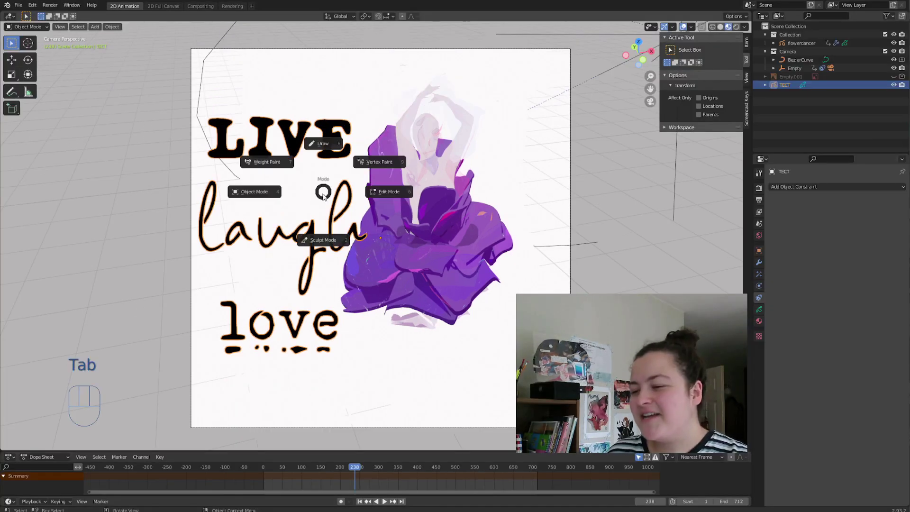
- Enter Sculpt Mode and try Grab strokes on the E of LIVE, then undo them
click(331, 248)
scroll(330, 271, up, 2)
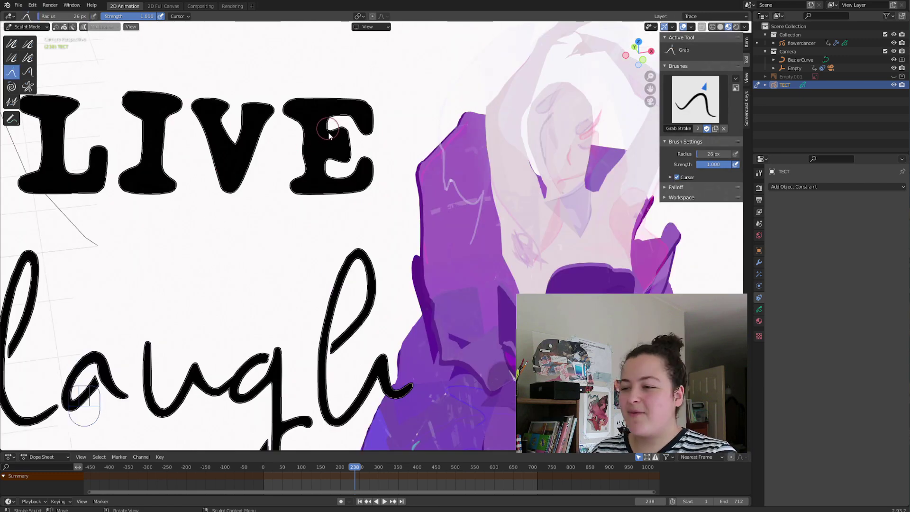
drag(348, 157, 349, 156)
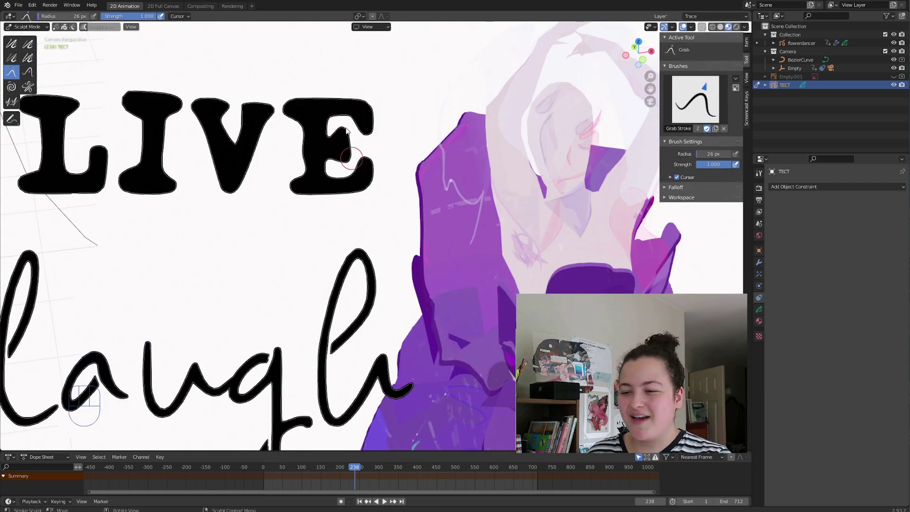
drag(350, 120, 352, 117)
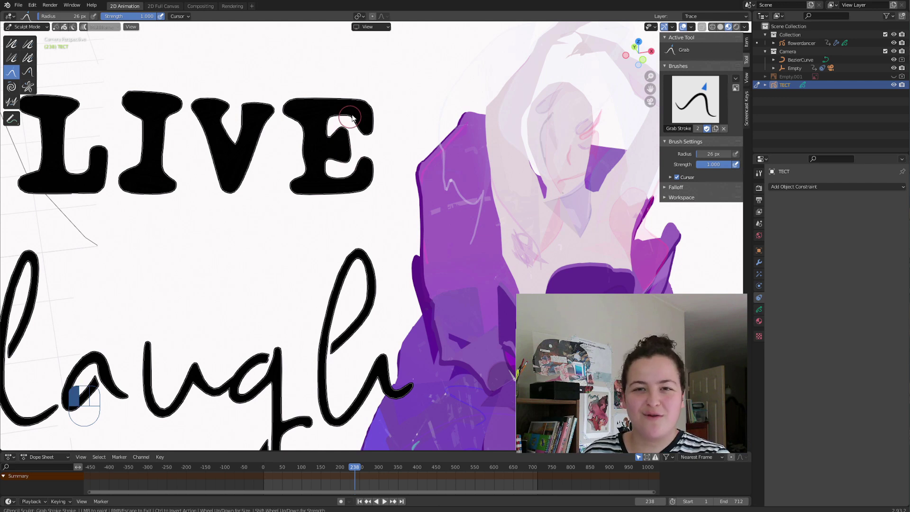
drag(359, 188, 357, 181)
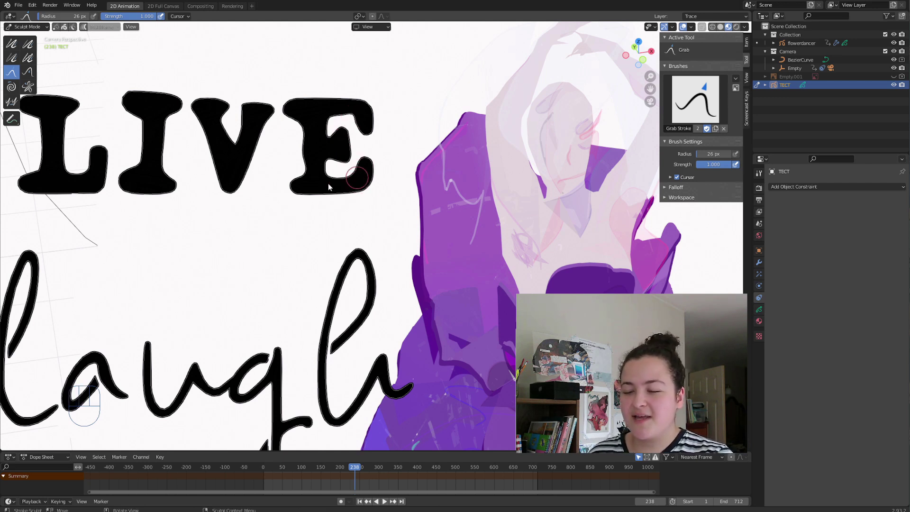
key(ctrl+z)
- Enlarge the Grab brush to 46 px and reshape the V of LIVE and the g of laugh
key(f)
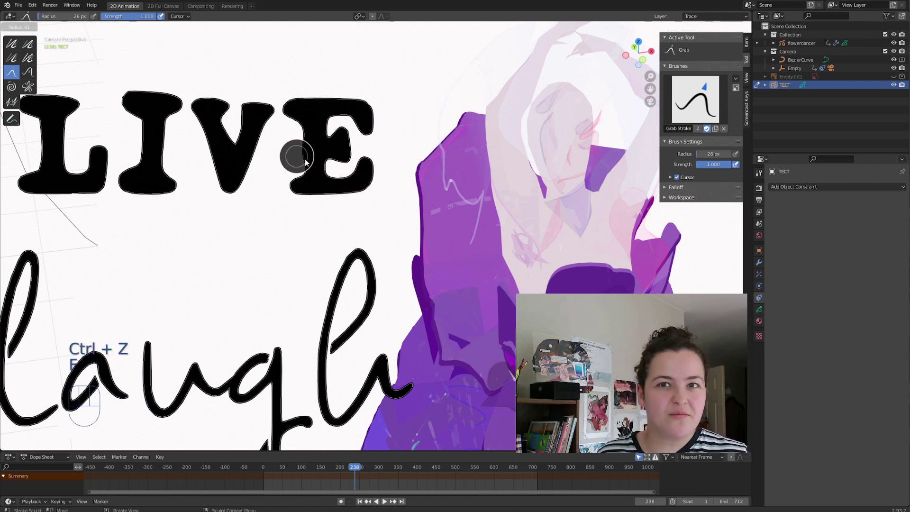
click(306, 163)
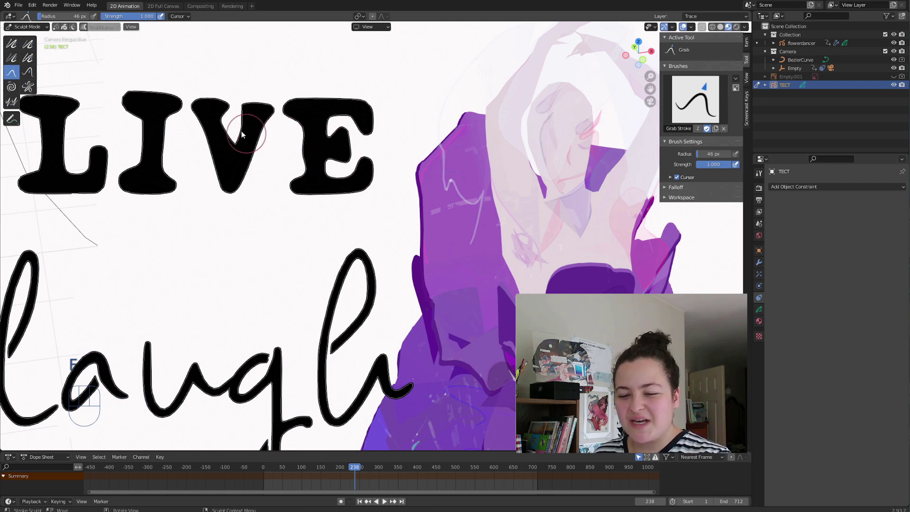
drag(240, 136, 233, 160)
drag(226, 243, 223, 240)
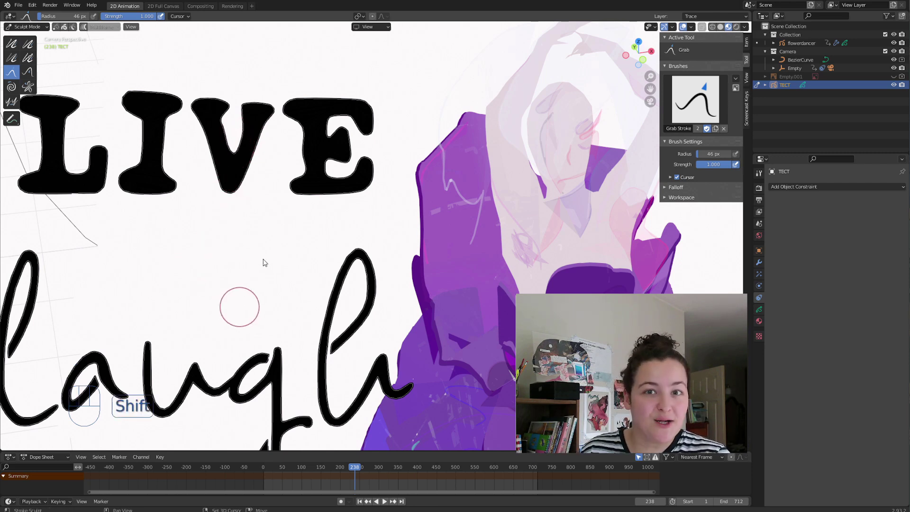
shift+middle_drag(241, 309, 292, 167)
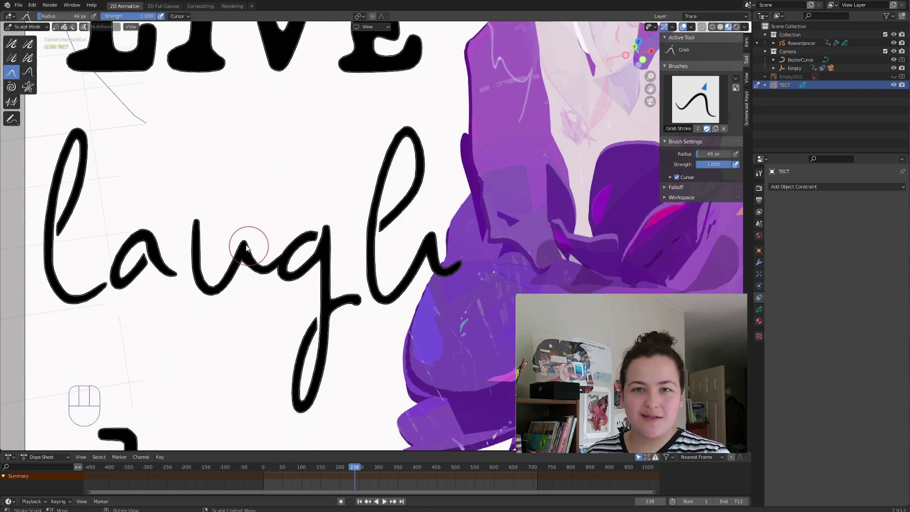
drag(244, 239, 299, 301)
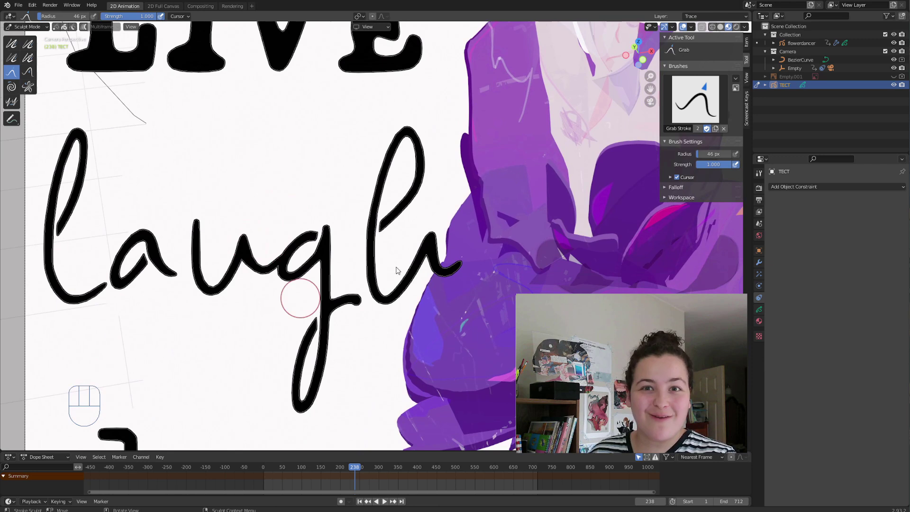
scroll(299, 301, down, 4)
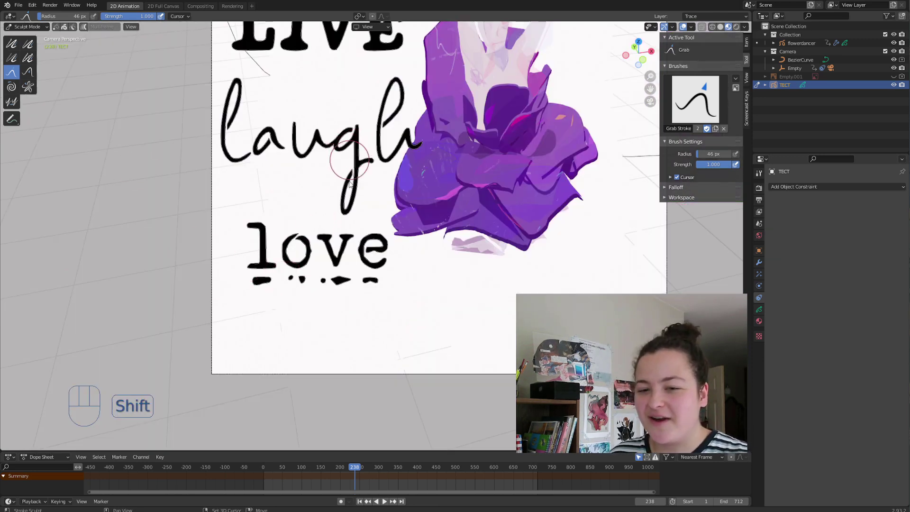
shift+middle_drag(352, 154, 335, 234)
key(Tab)
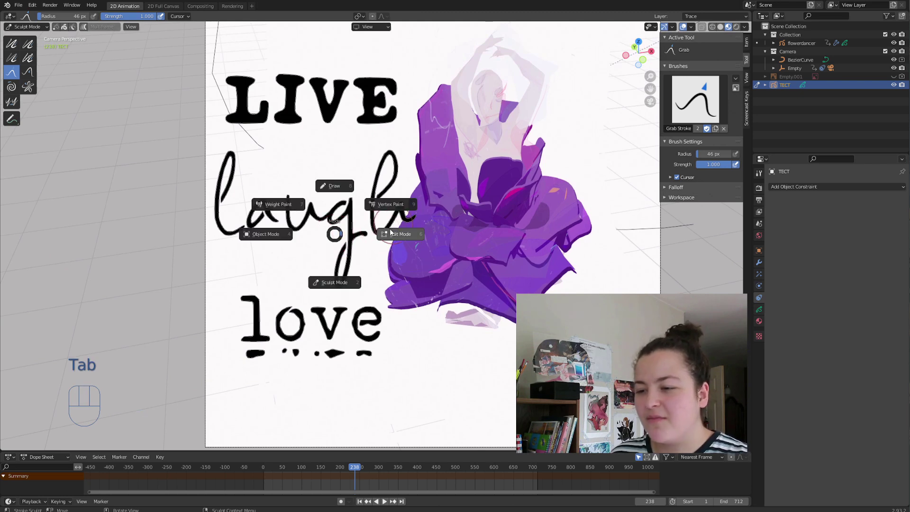
- Lasso-select points on the l of laugh and sculpt them with a selection-masked Grab brush
click(390, 233)
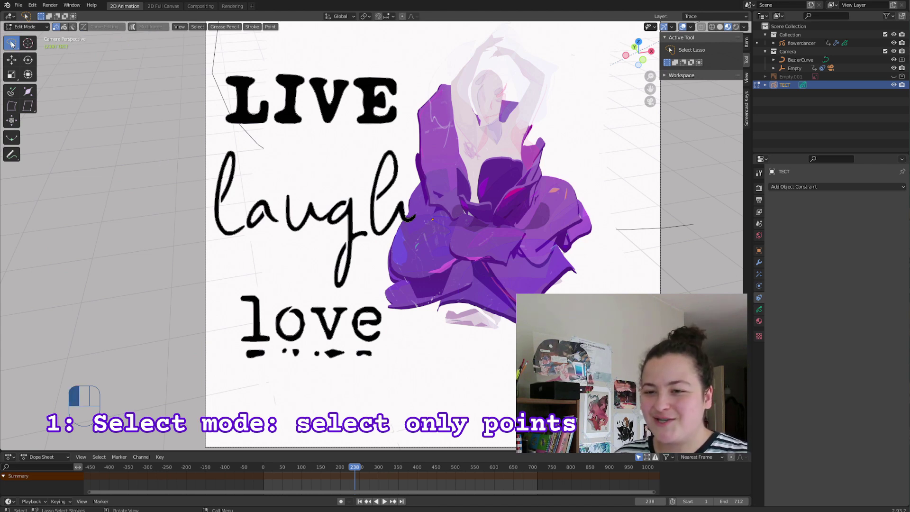
drag(12, 44, 55, 100)
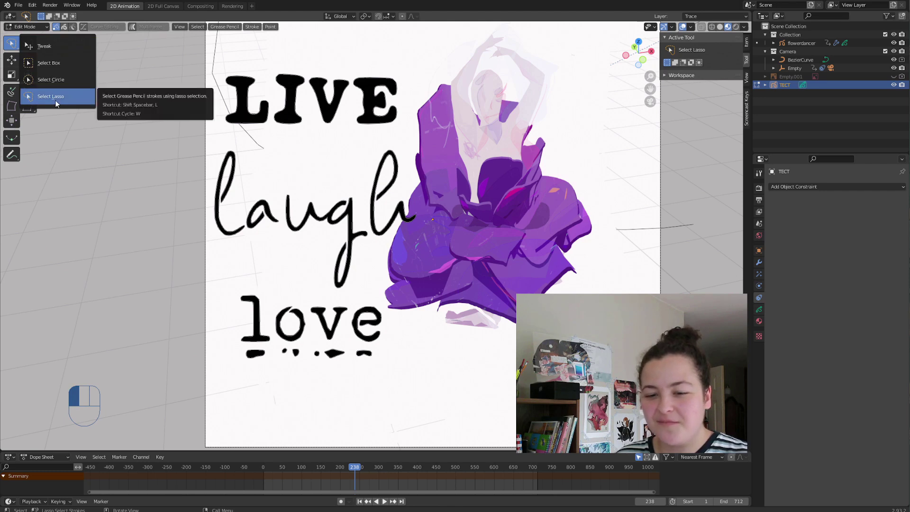
scroll(201, 210, up, 6)
drag(206, 211, 174, 230)
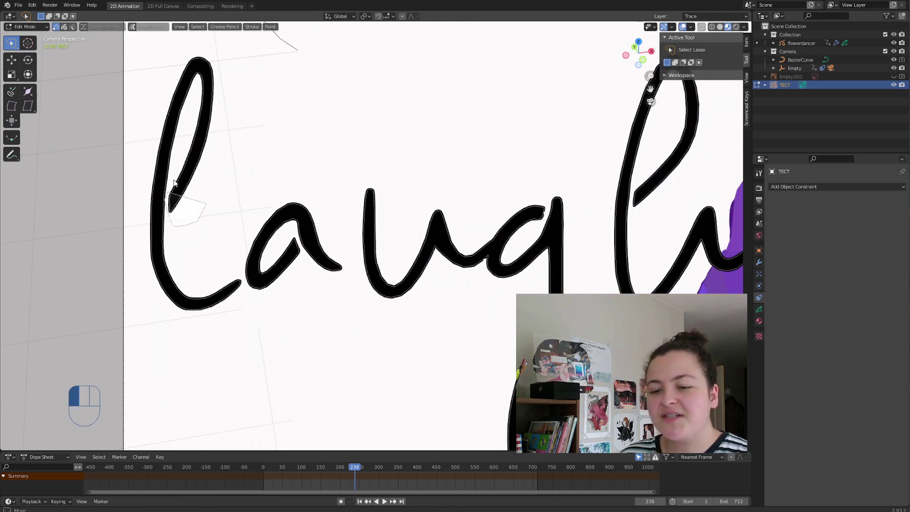
mouse_move(175, 183)
mouse_down()
mouse_move(188, 132)
mouse_move(233, 124)
mouse_up()
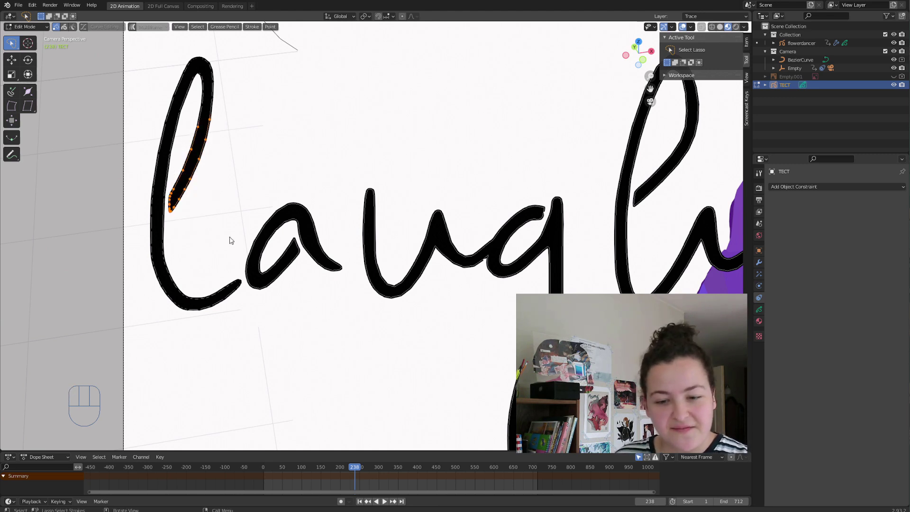
key(ctrl+Tab)
click(223, 266)
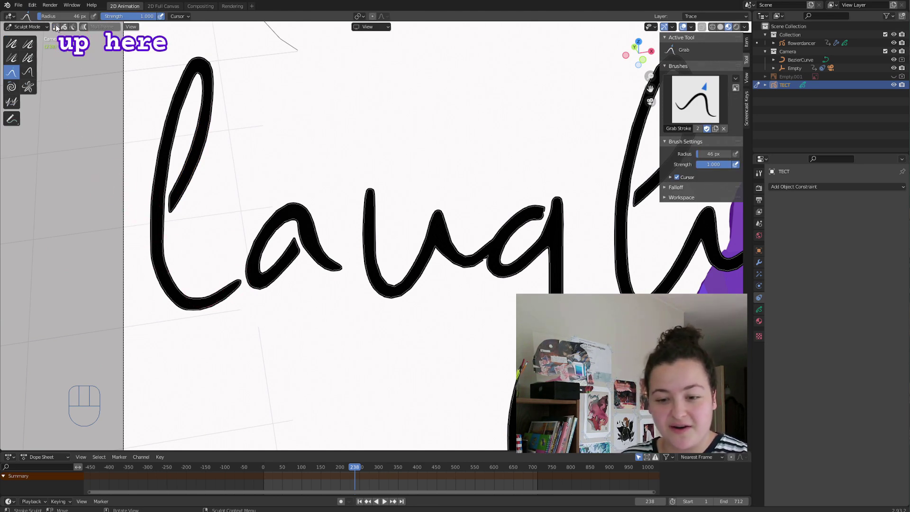
click(57, 27)
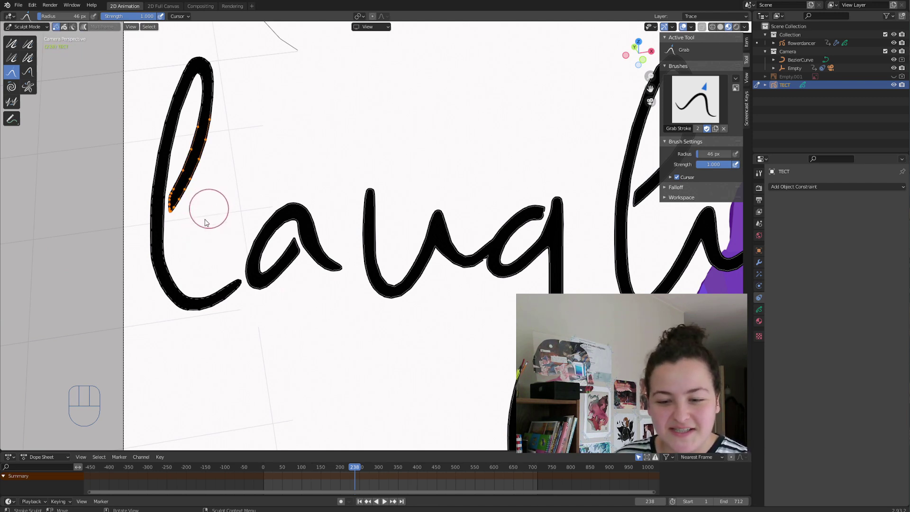
key(f)
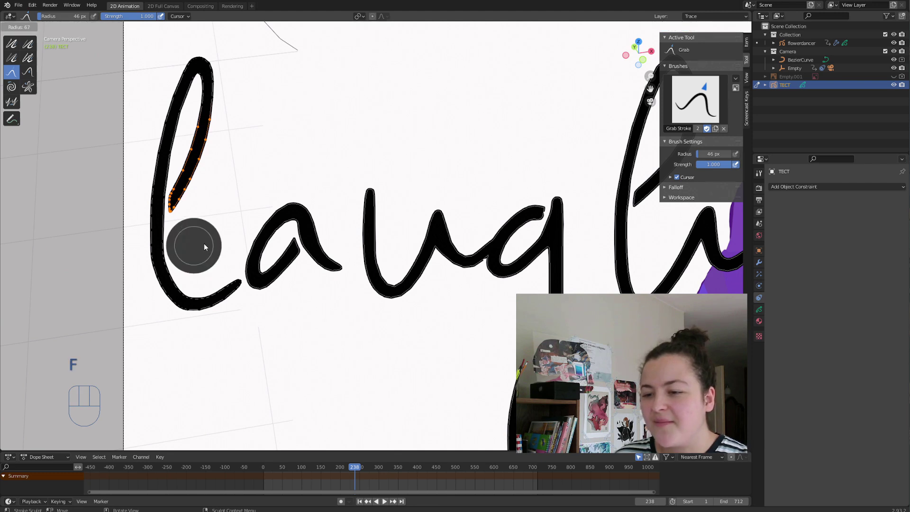
- Select and nudge points on the a and the following stroke of laugh into place
key(Tab)
drag(304, 283, 303, 281)
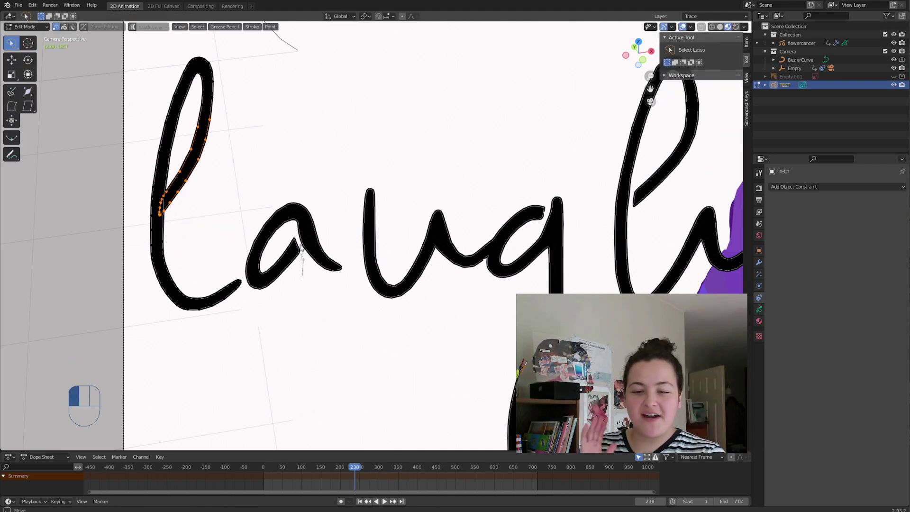
key(Tab)
click(275, 322)
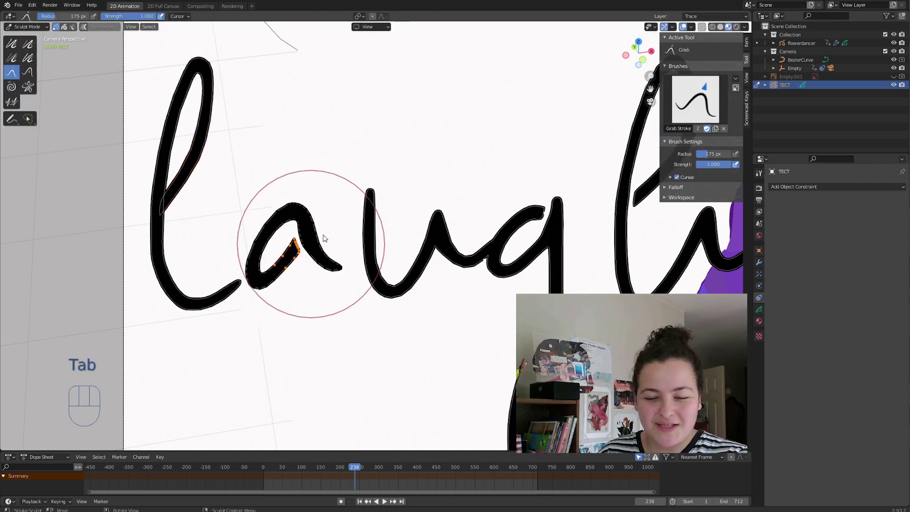
drag(315, 244, 325, 234)
key(Tab)
click(546, 314)
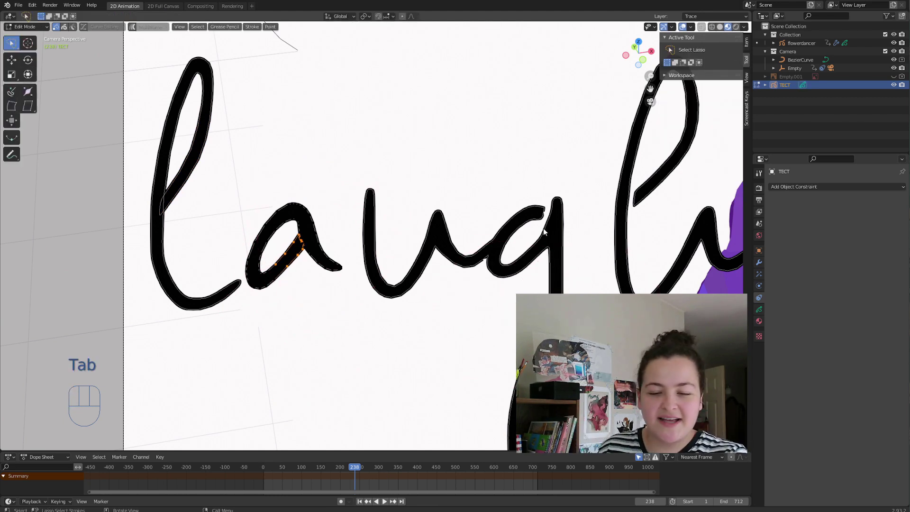
drag(493, 225, 549, 233)
click(549, 243)
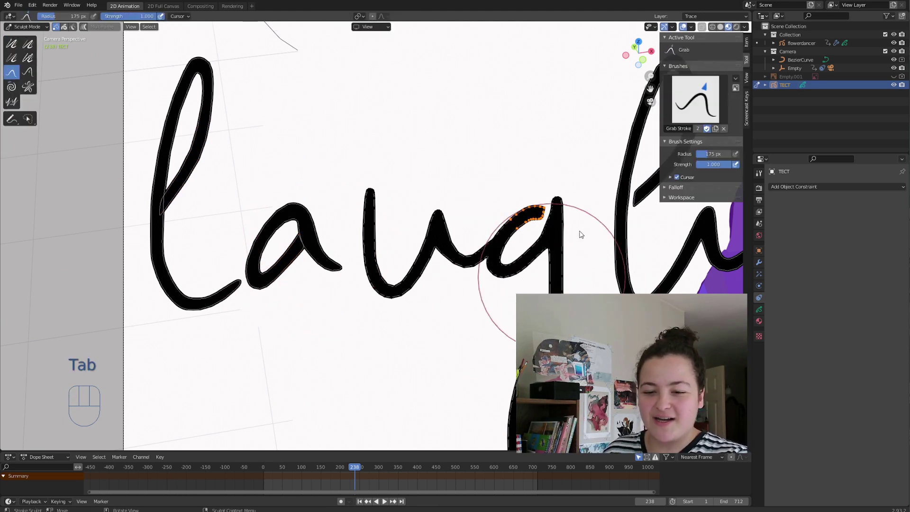
shift+middle_drag(609, 321, 472, 251)
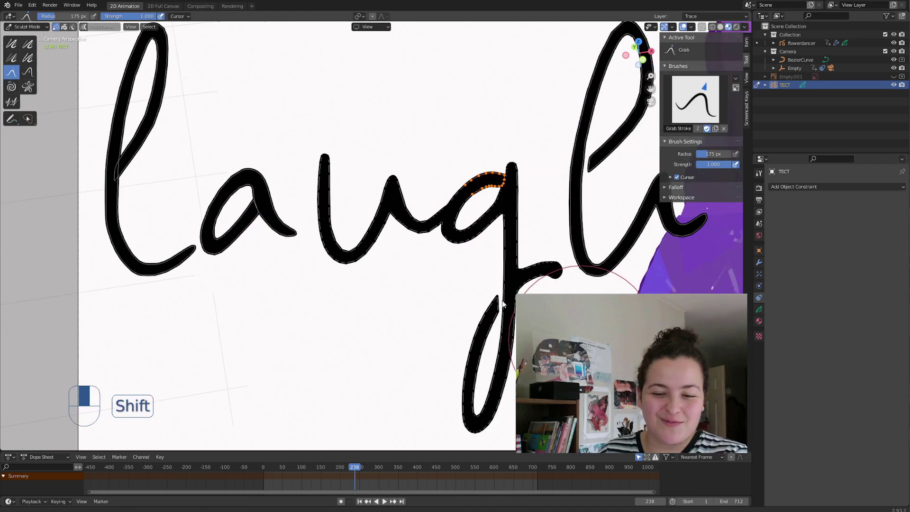
- Select and reshape the g's descender and the h's upper stroke, then return to Object Mode
key(Tab)
mouse_move(363, 271)
mouse_down()
mouse_move(409, 277)
mouse_move(426, 244)
mouse_up()
key(Tab)
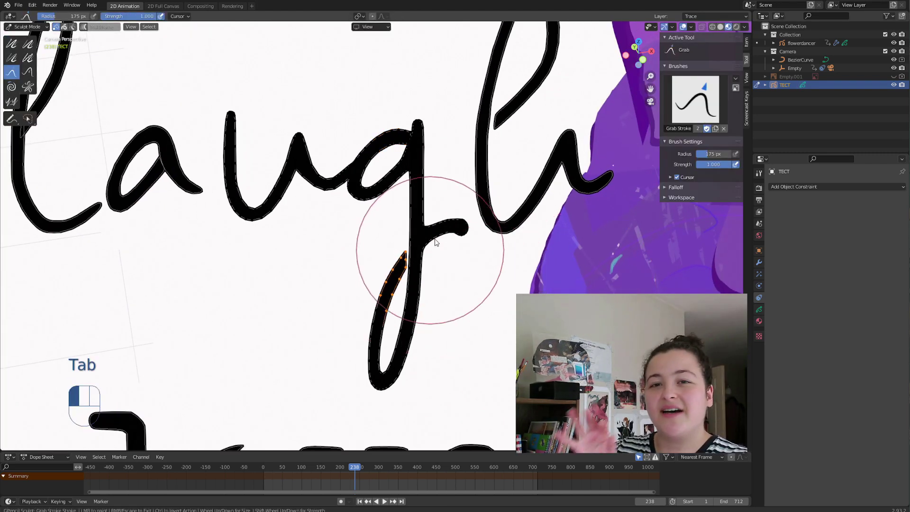
key(ctrl+Tab)
click(611, 240)
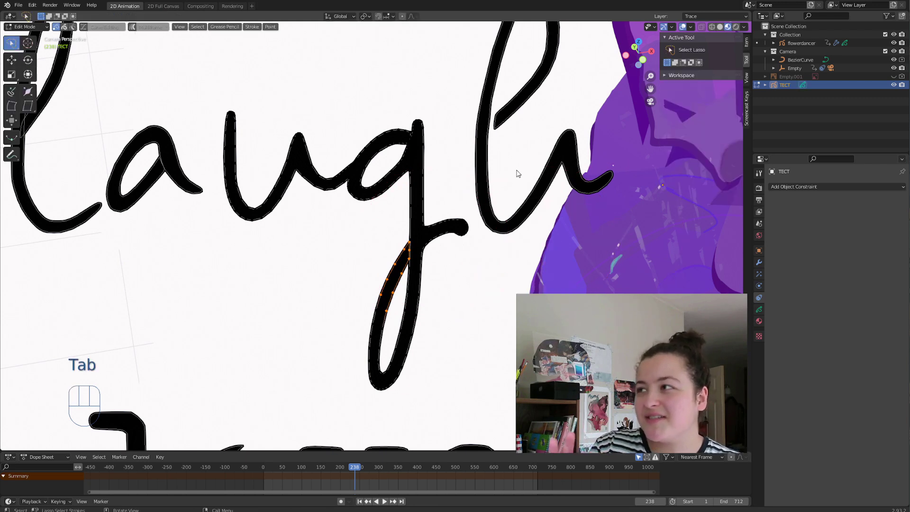
drag(583, 76, 590, 86)
key(Tab)
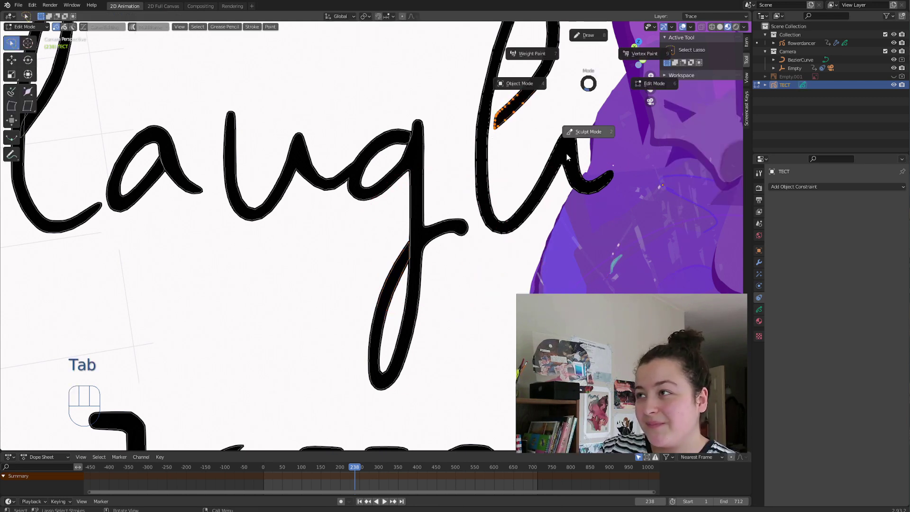
drag(485, 158, 483, 161)
shift+middle_drag(445, 342, 433, 138)
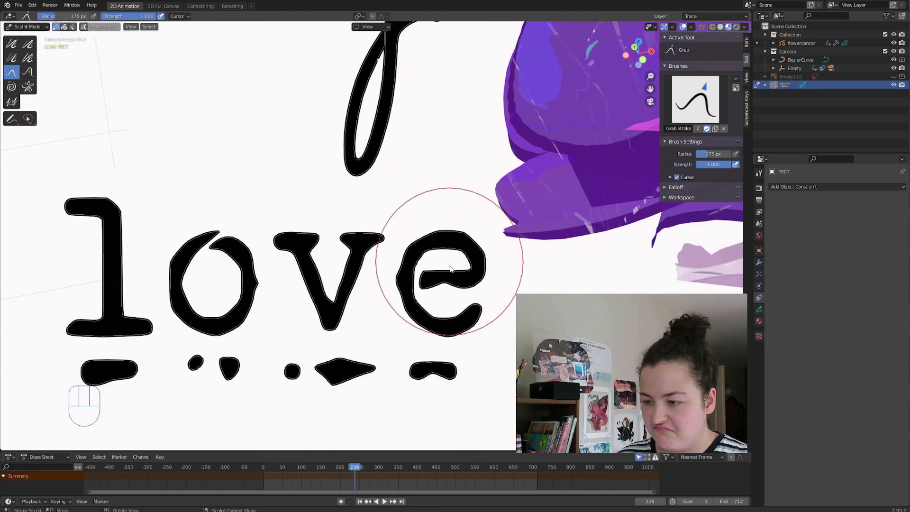
scroll(456, 246, down, 5)
scroll(456, 246, down, 3)
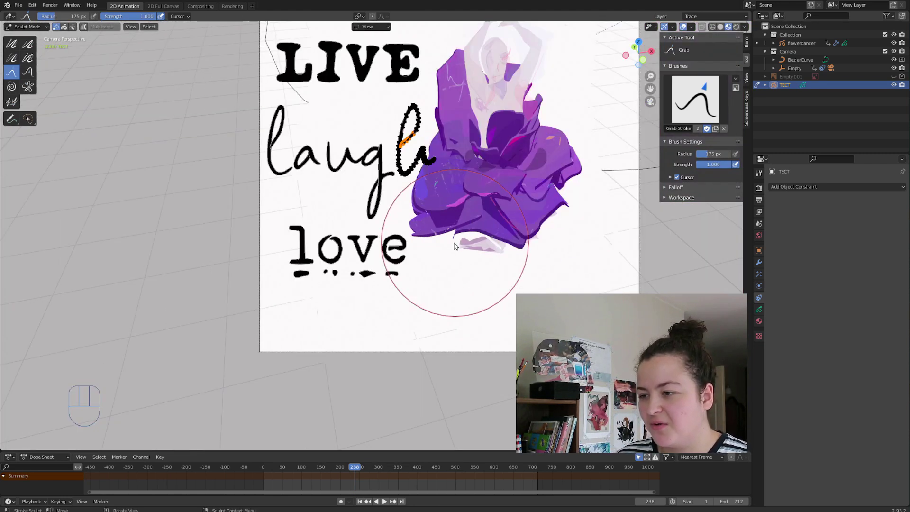
key(ctrl+Tab)
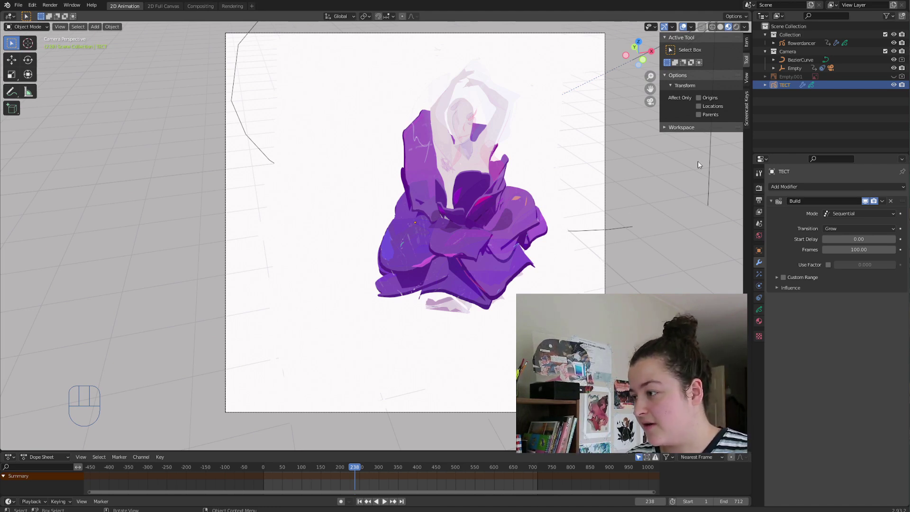
- Parent the TECT lettering to the Camera in the Outliner
click(773, 69)
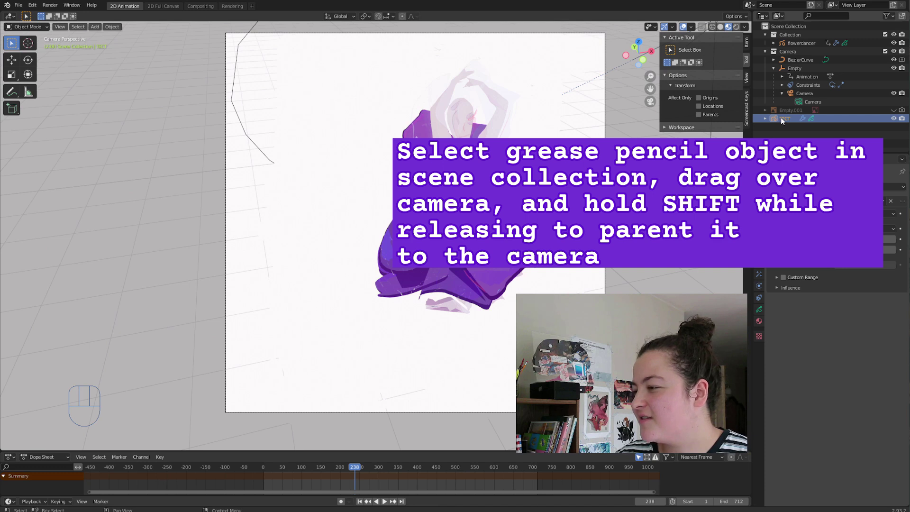
drag(781, 118, 814, 95)
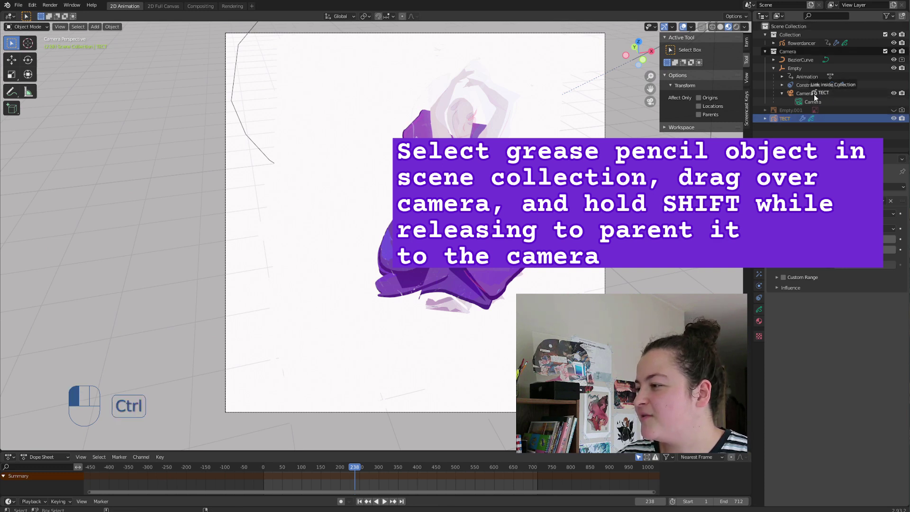
shift+drag(814, 94, 809, 95)
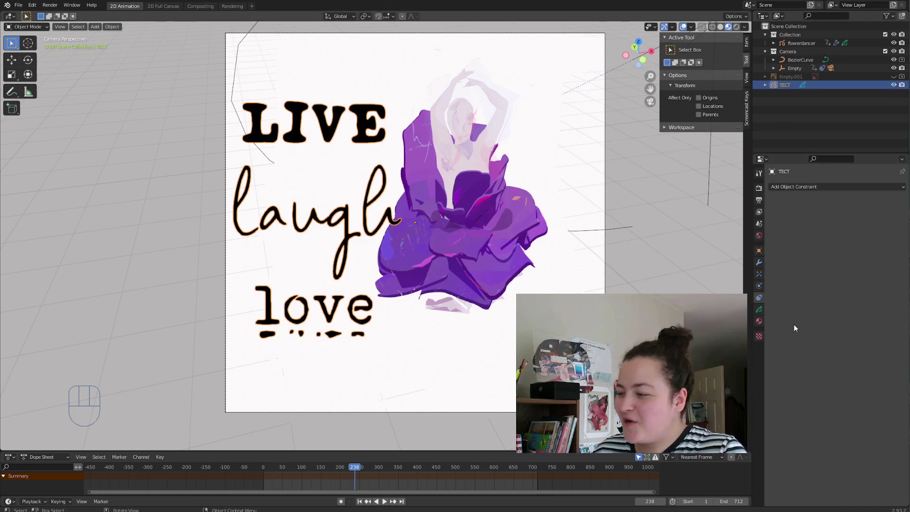
- Add a Build modifier to TECT and play the animation to watch the letters draw in
click(759, 262)
click(803, 188)
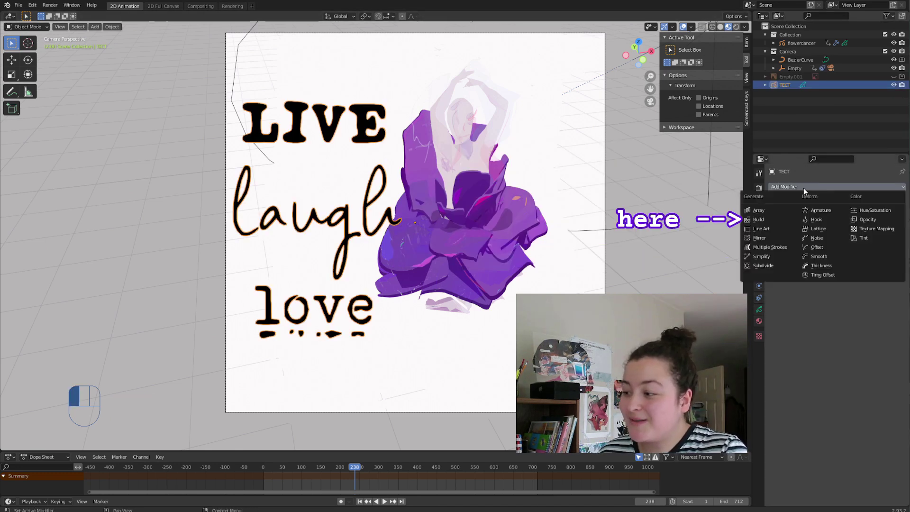
click(769, 220)
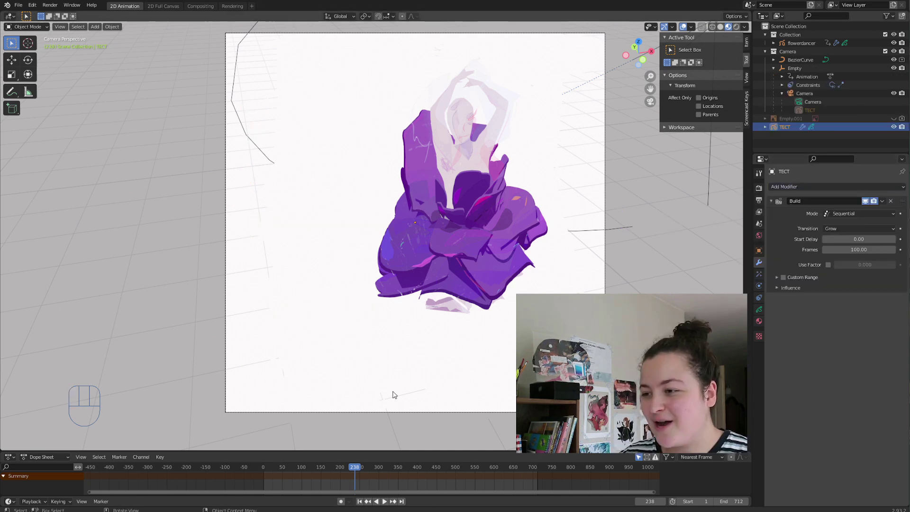
key(space)
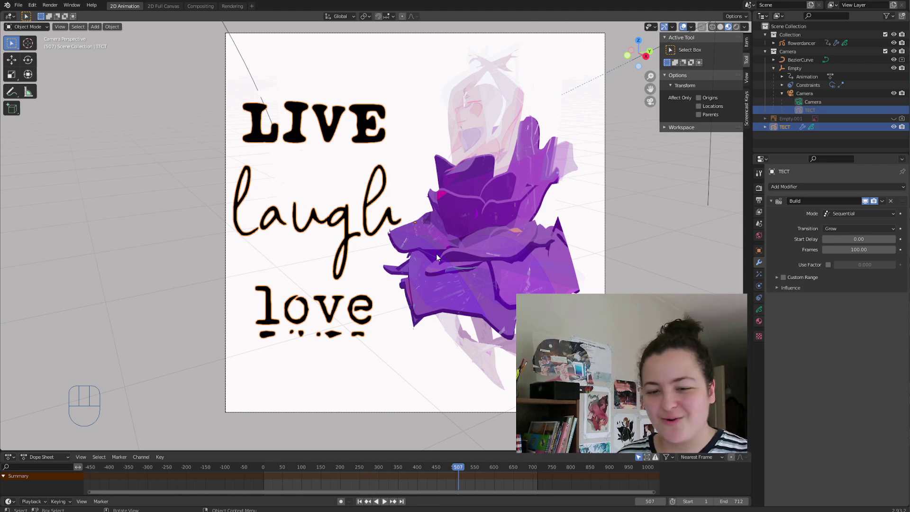
- In Edit Mode with stroke selection, move the L of LIVE onto a new layer
key(Tab)
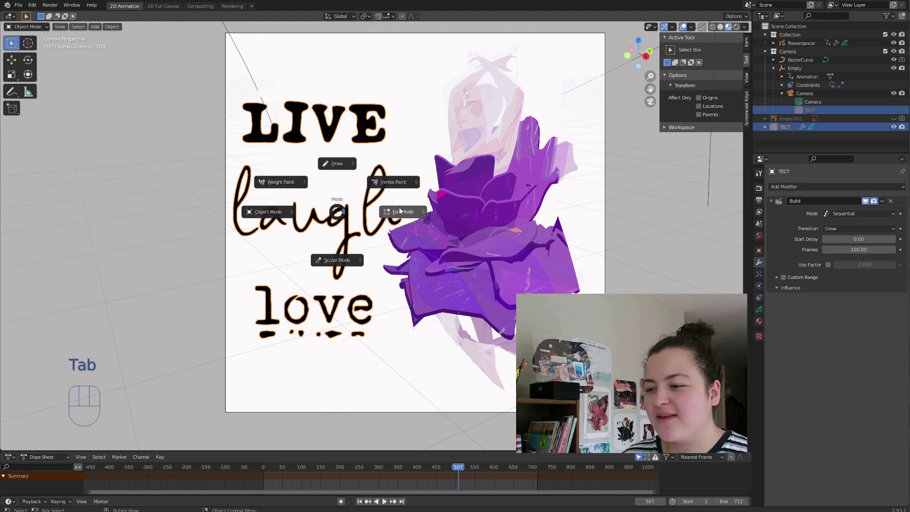
click(400, 211)
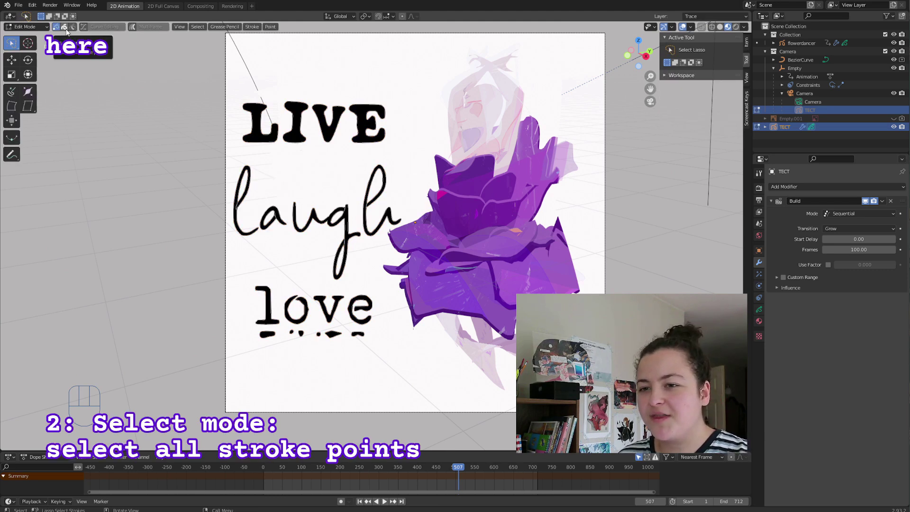
key(2)
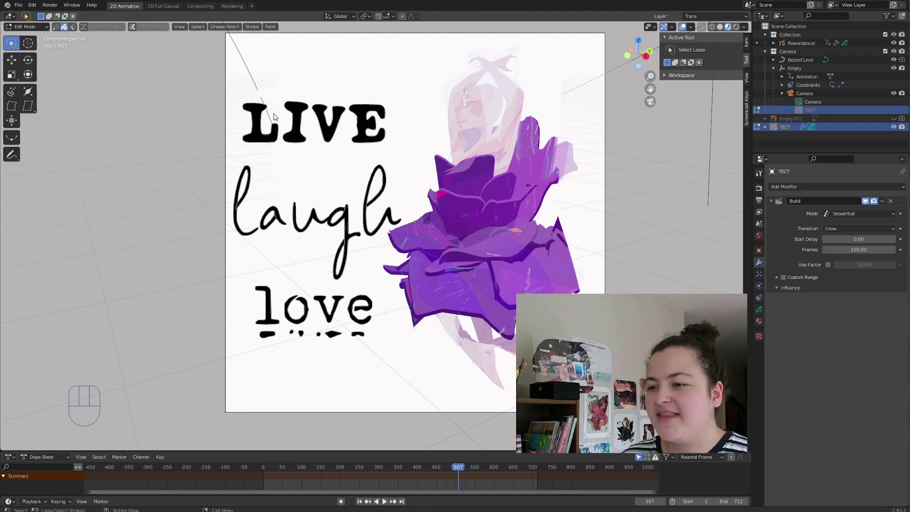
drag(237, 106, 238, 106)
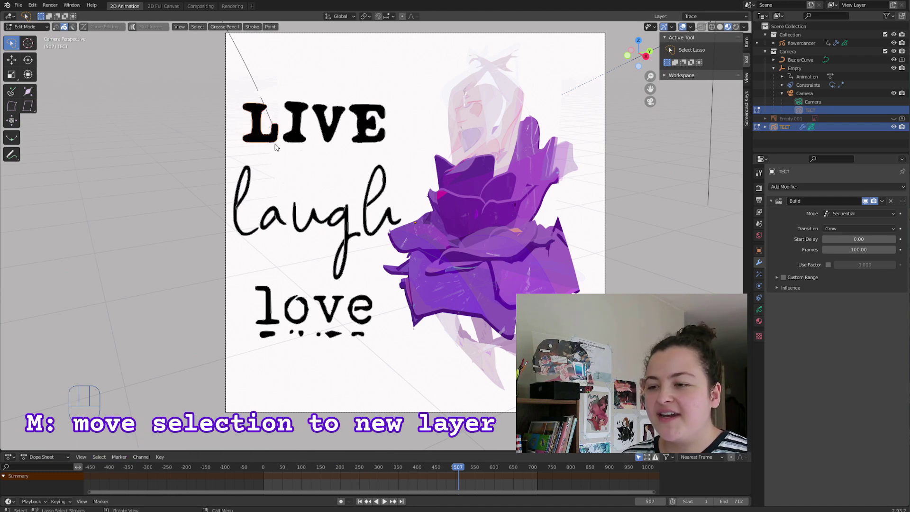
key(m)
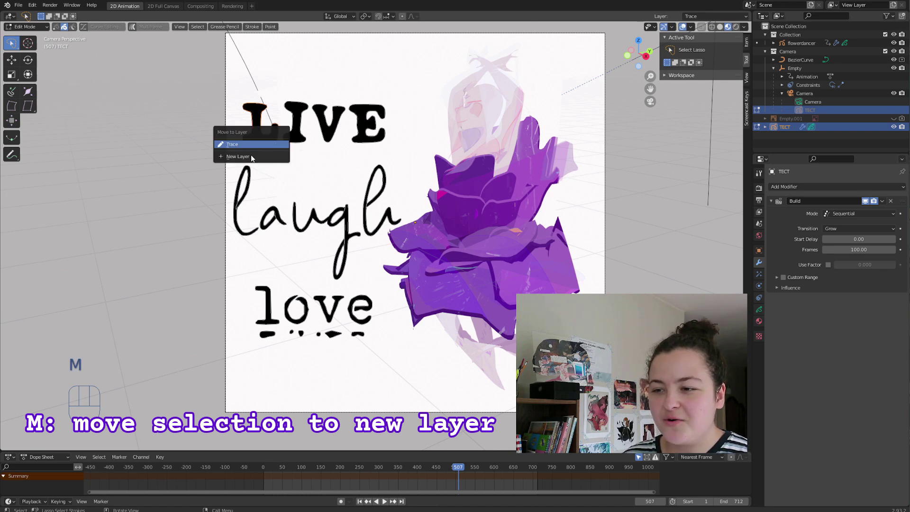
click(252, 155)
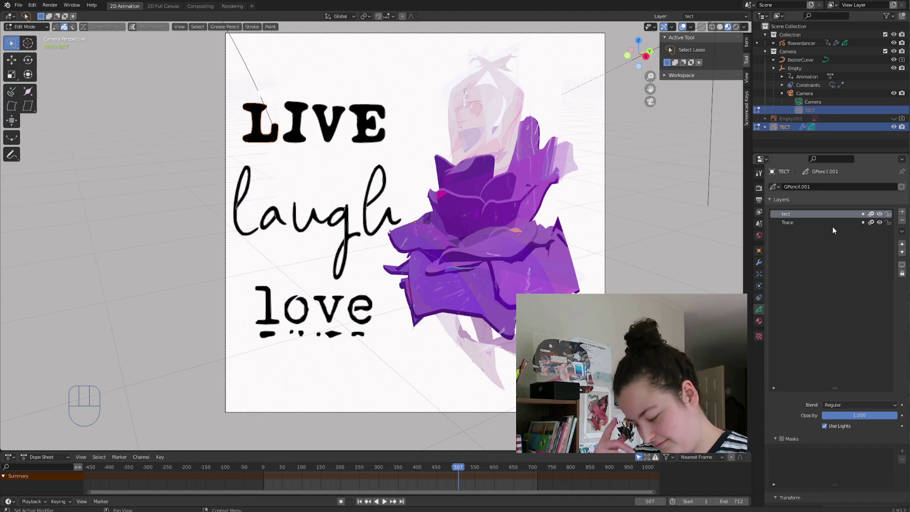
- Hide the tect layer and move the I, V, E of LIVE and the l, a, u of laugh onto it
click(880, 214)
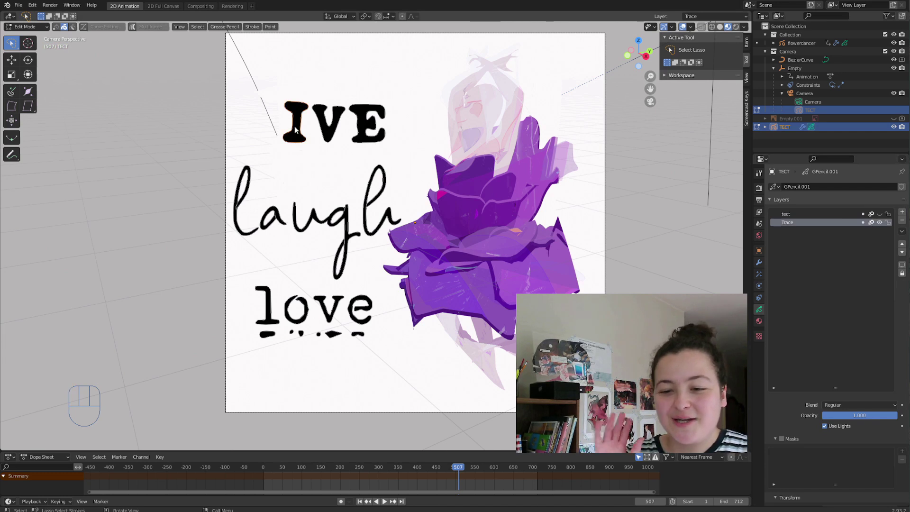
key(m)
click(250, 112)
key(m)
click(327, 121)
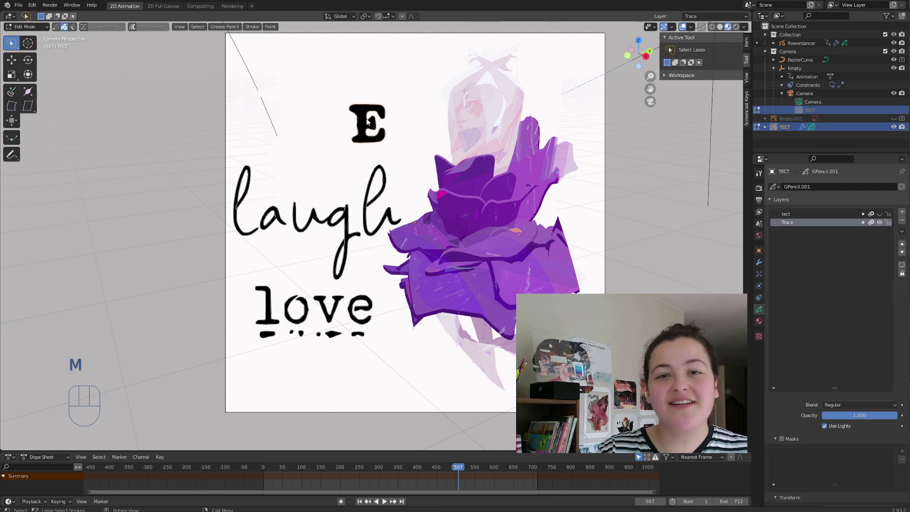
key(m)
key(m)
click(256, 235)
click(273, 222)
key(m)
click(280, 233)
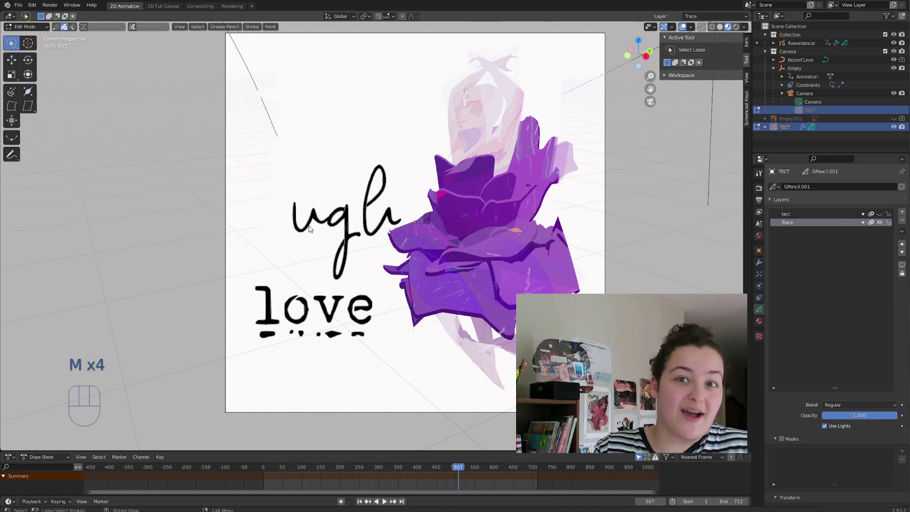
- Move the l of love, the g and h of laugh, and the o of love onto tect
key(m)
key(m)
click(332, 221)
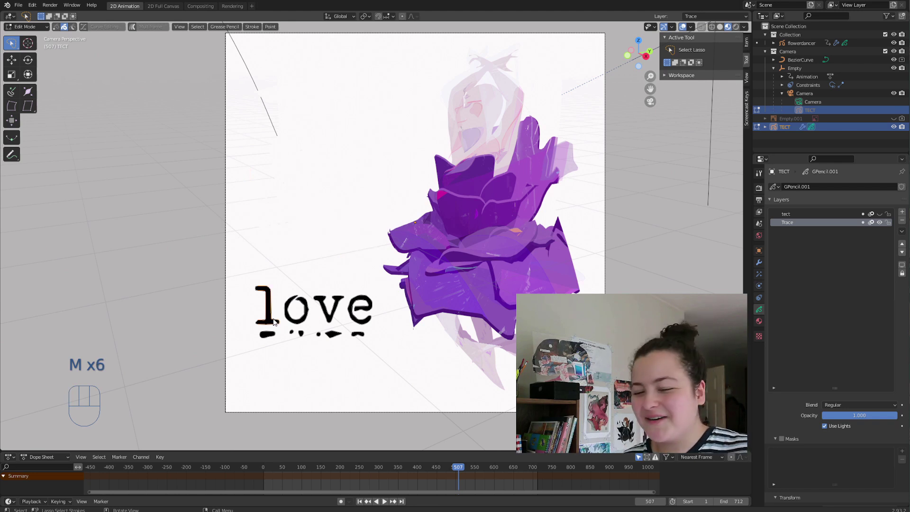
click(268, 308)
key(m)
click(268, 308)
click(265, 335)
click(289, 323)
key(m)
click(301, 319)
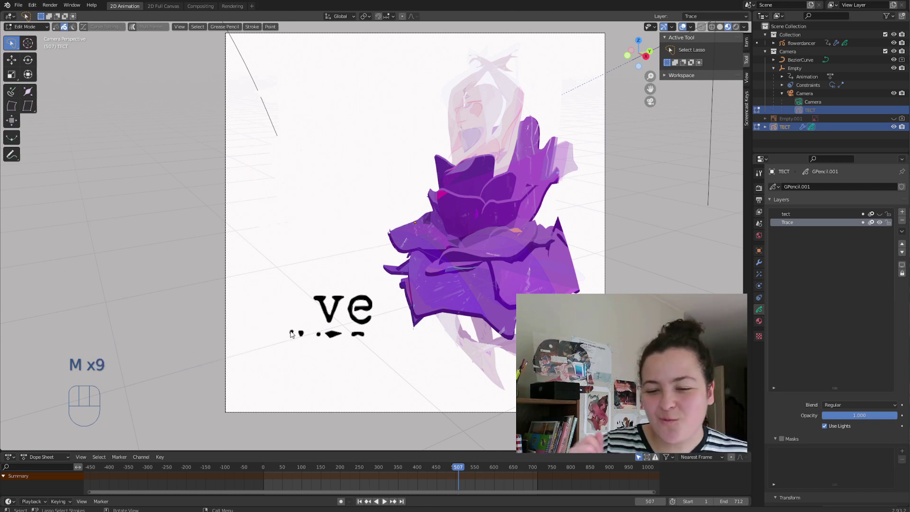
- Move the v, its dashes and the e onto tect, delete the empty Trace layer, and unhide tect
key(m)
click(323, 319)
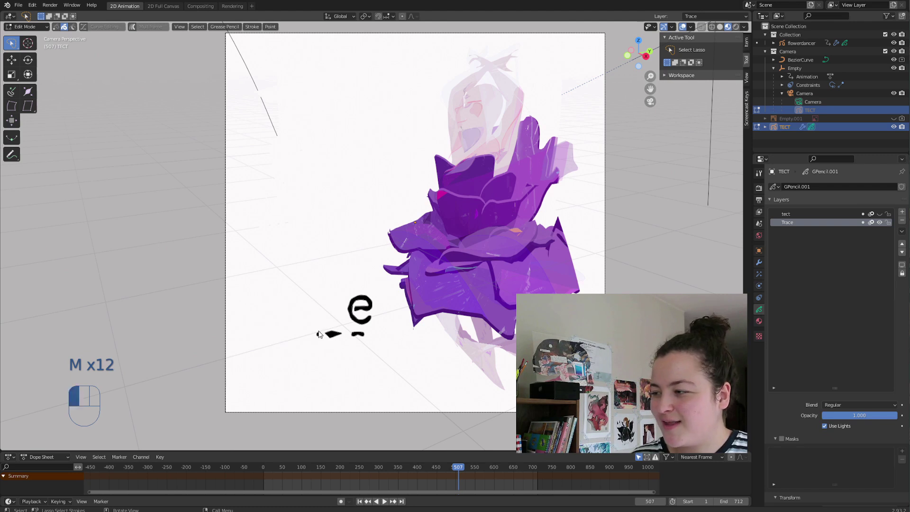
key(m)
click(320, 335)
key(m)
click(332, 340)
key(m)
click(362, 321)
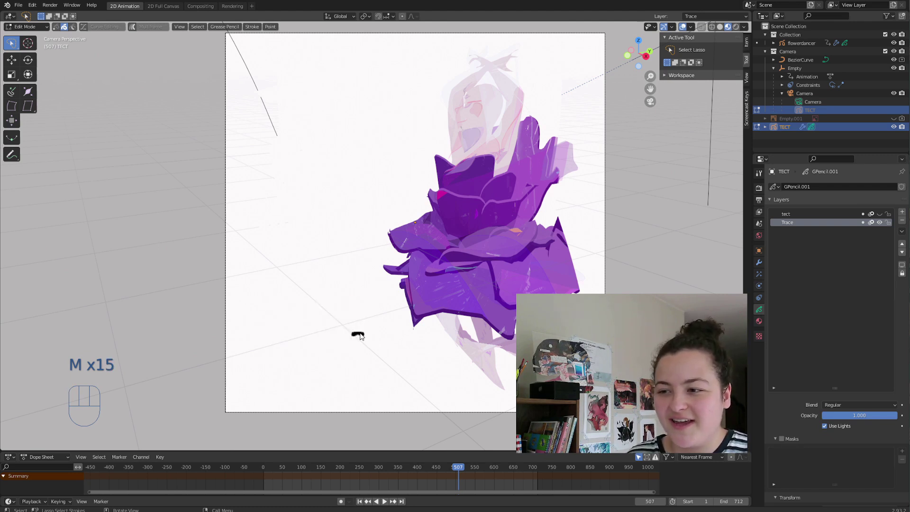
key(m)
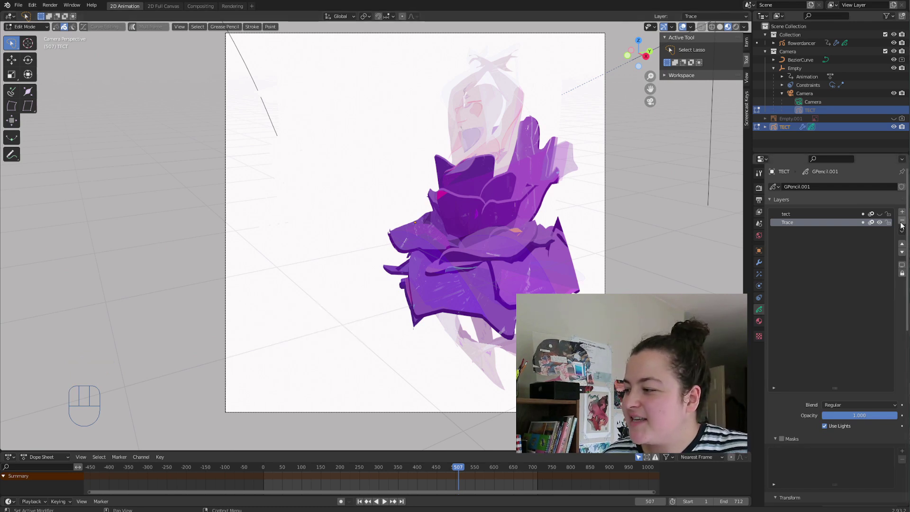
click(902, 220)
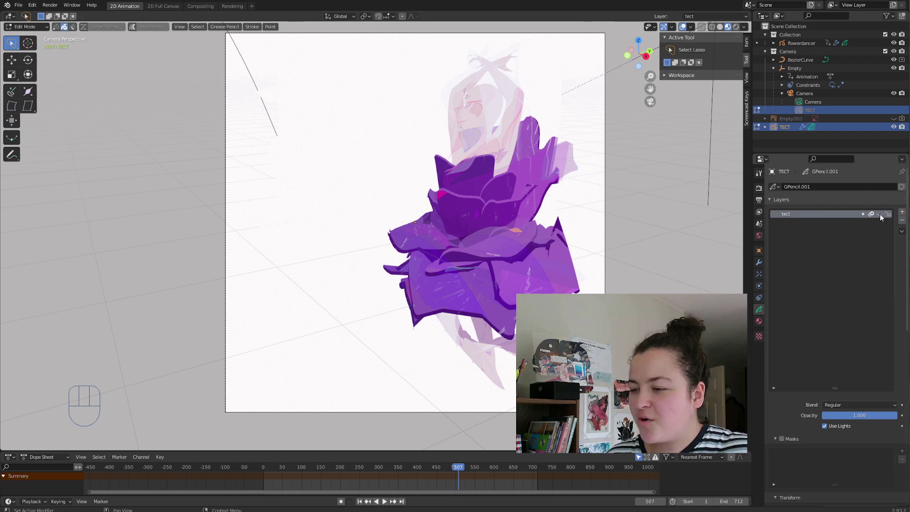
click(881, 216)
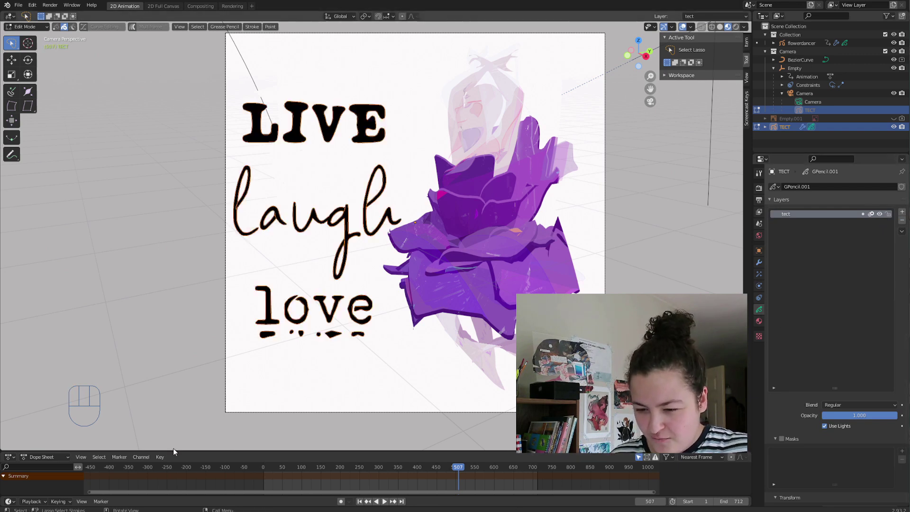
- In the Grease Pencil Dope Sheet, move the tect keyframe from frame 507 to about frame 200
drag(182, 441, 50, 402)
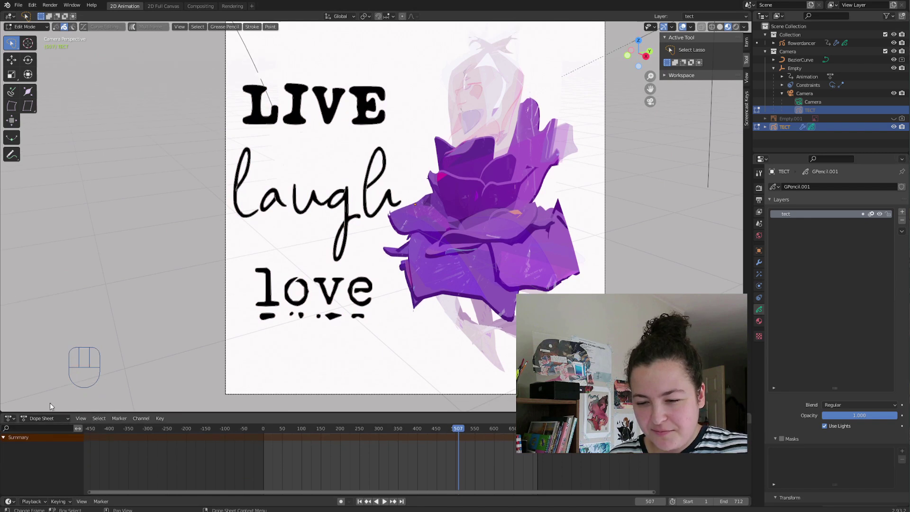
click(55, 419)
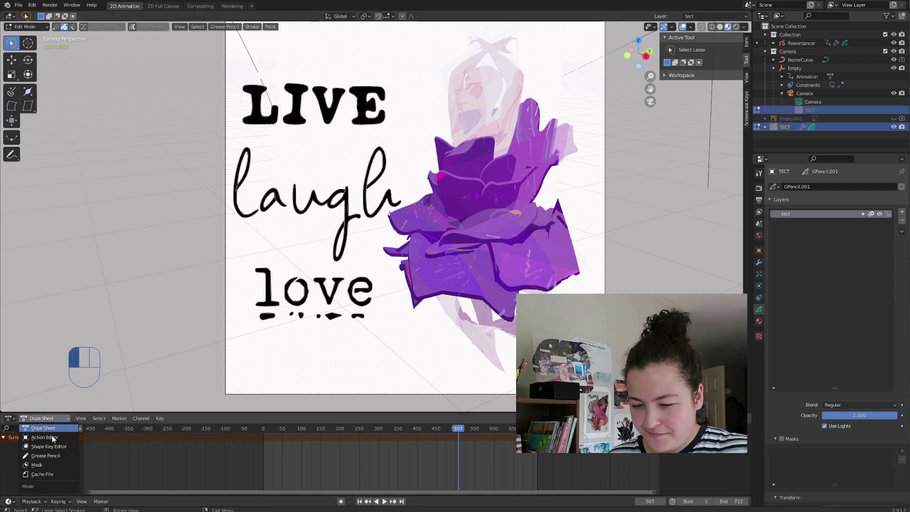
click(47, 454)
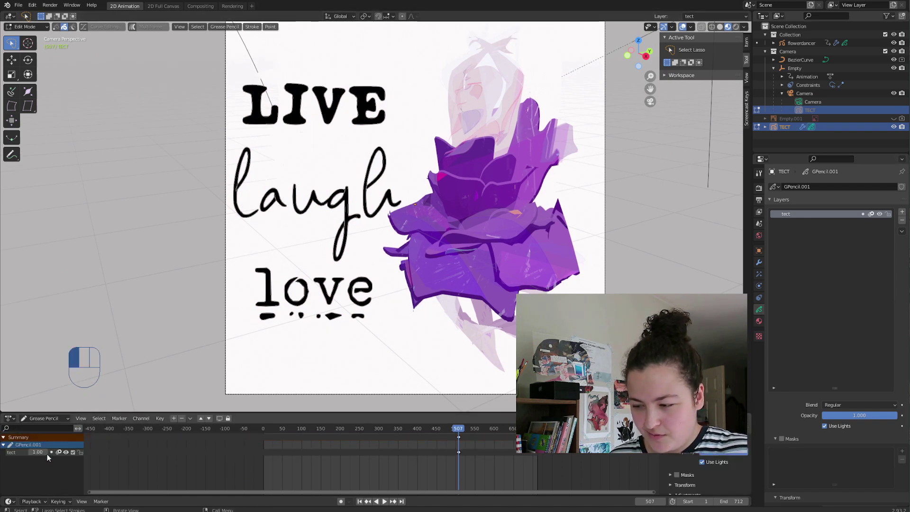
click(459, 452)
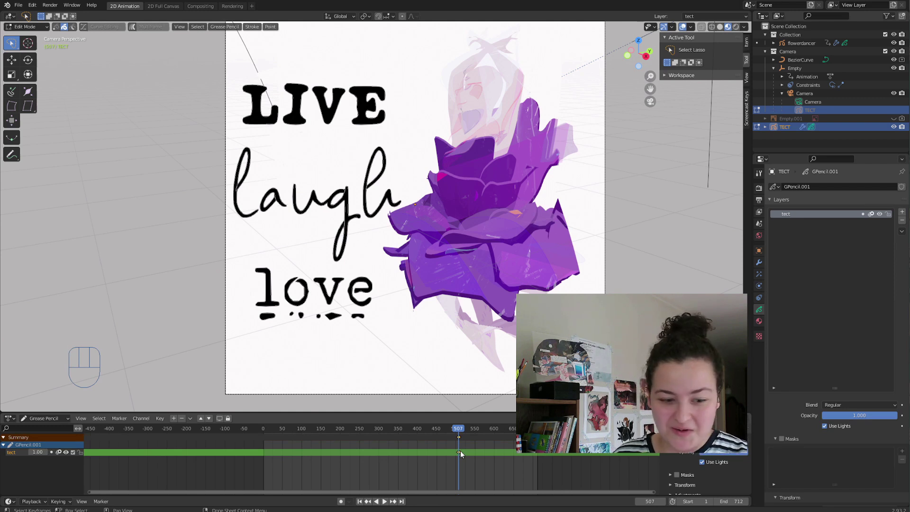
key(g)
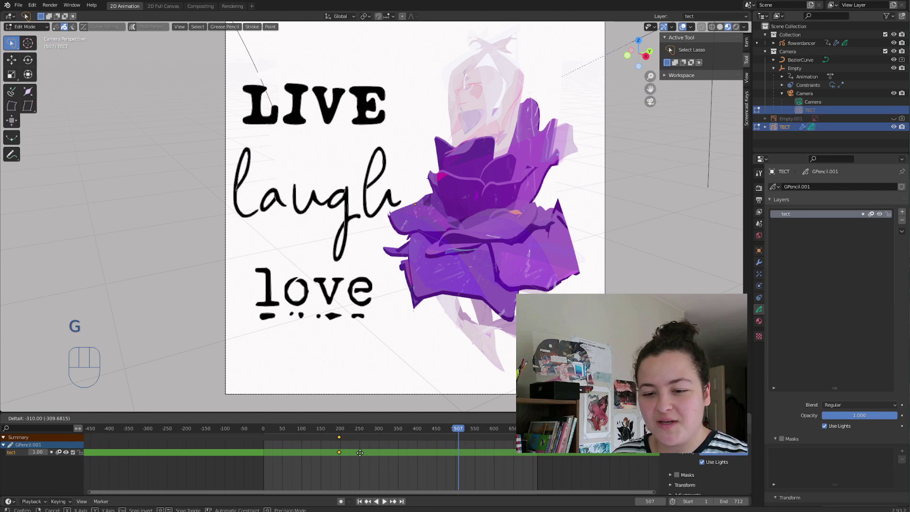
click(360, 453)
- Return to Object Mode and start playing the animation
key(Tab)
key(Down)
key(space)
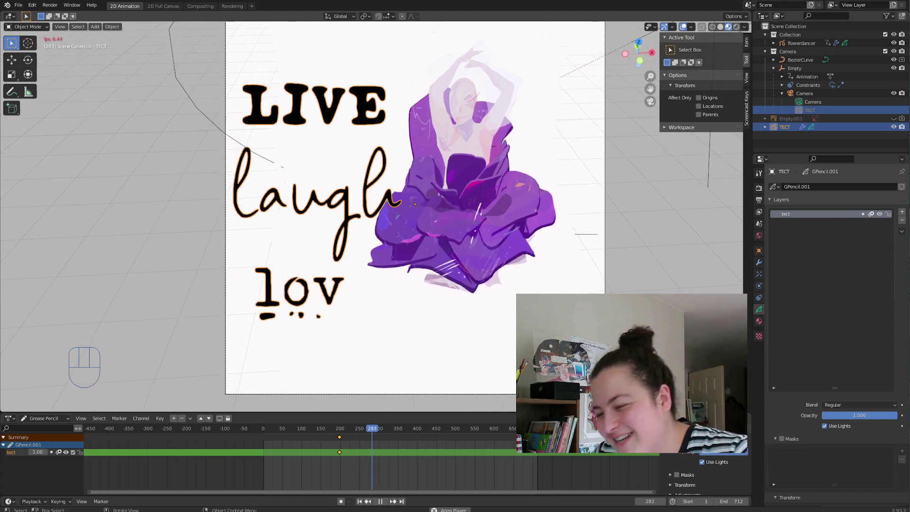
- Stop playback at frame 304 with 'LIVE laugh love' fully drawn
key(space)
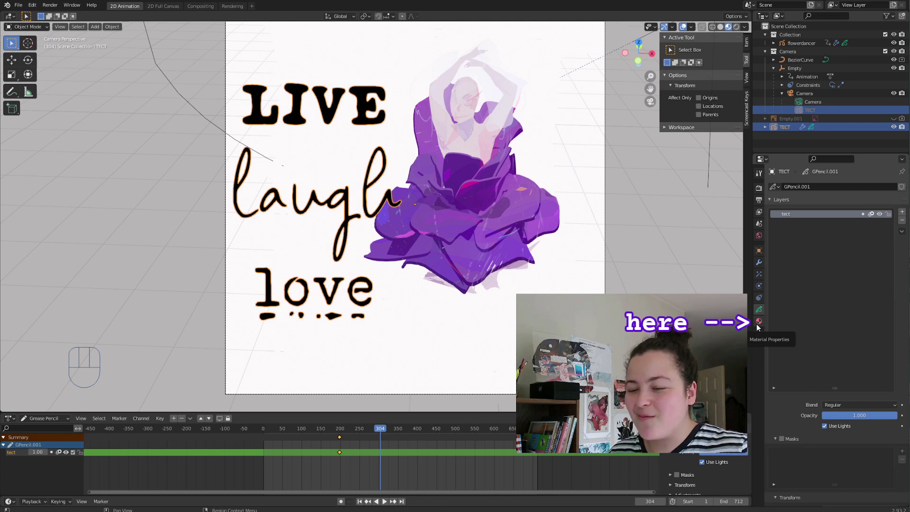
- Make Stroke.010 active and brighten its fill base colour from black to purple
click(759, 322)
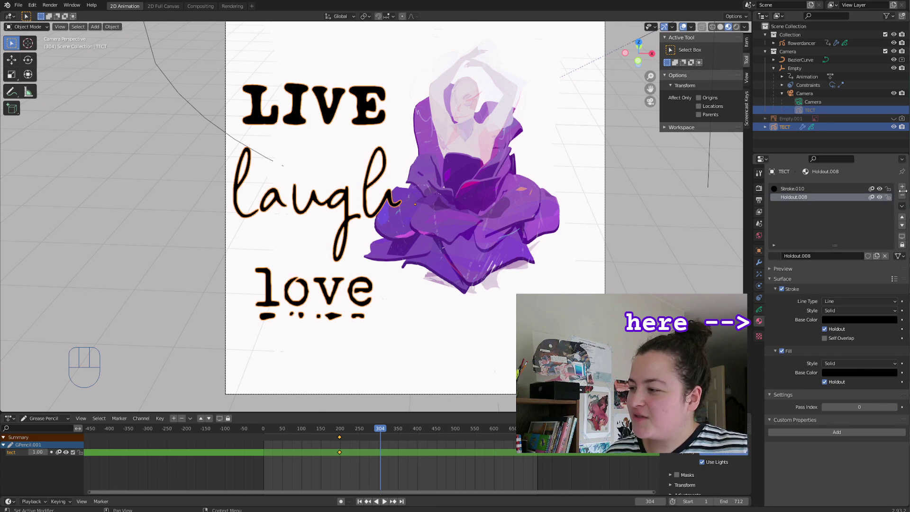
click(803, 189)
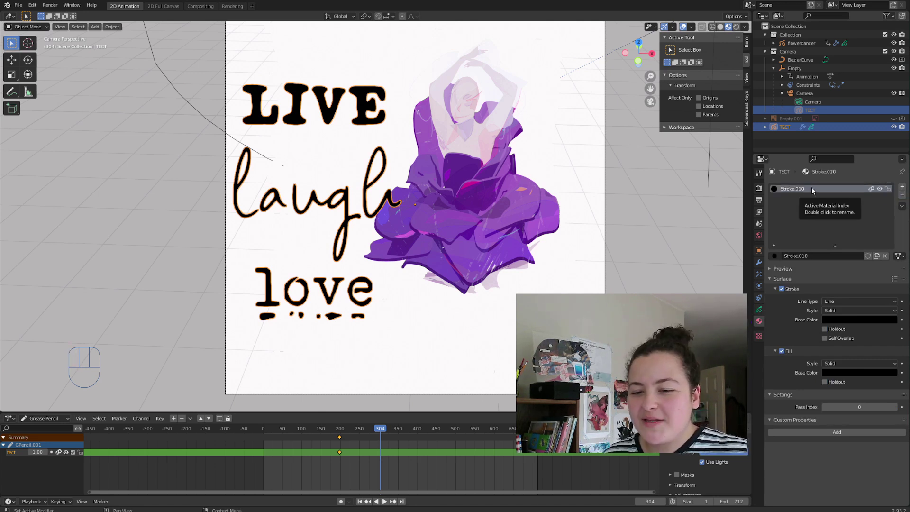
click(860, 372)
drag(891, 313, 891, 274)
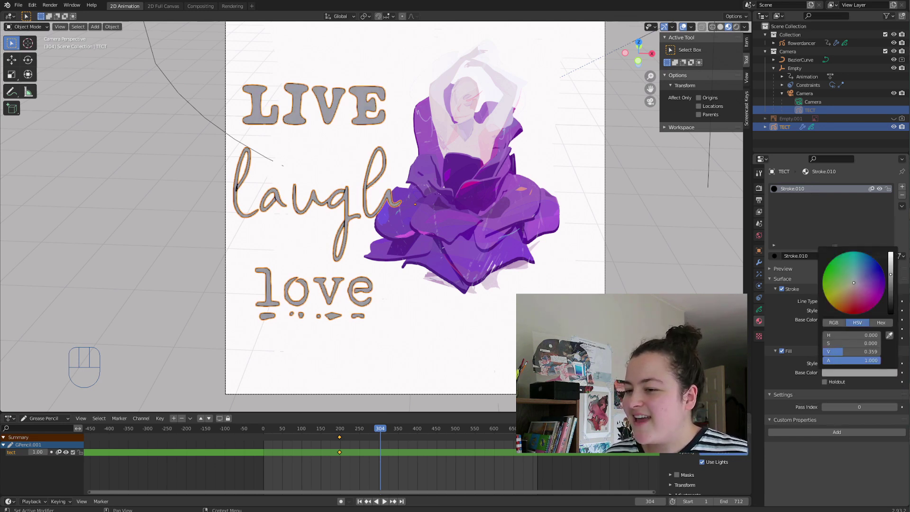
click(863, 288)
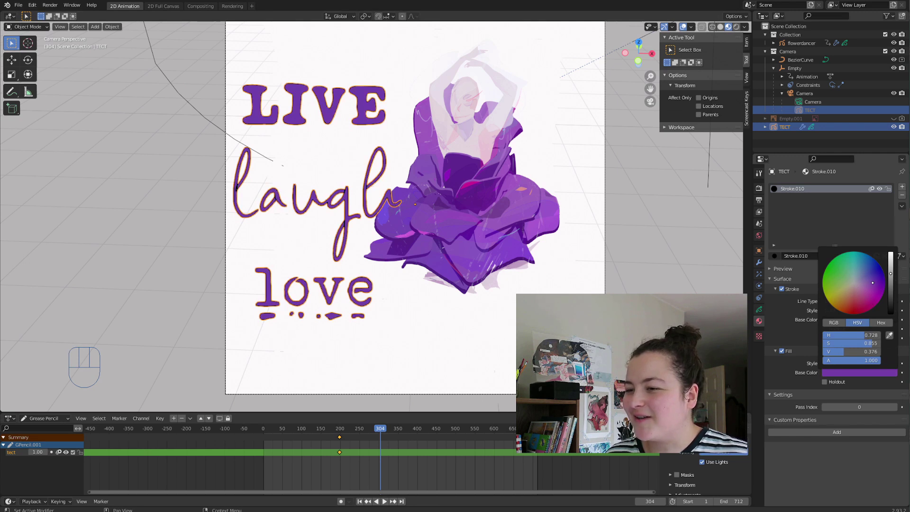
click(453, 179)
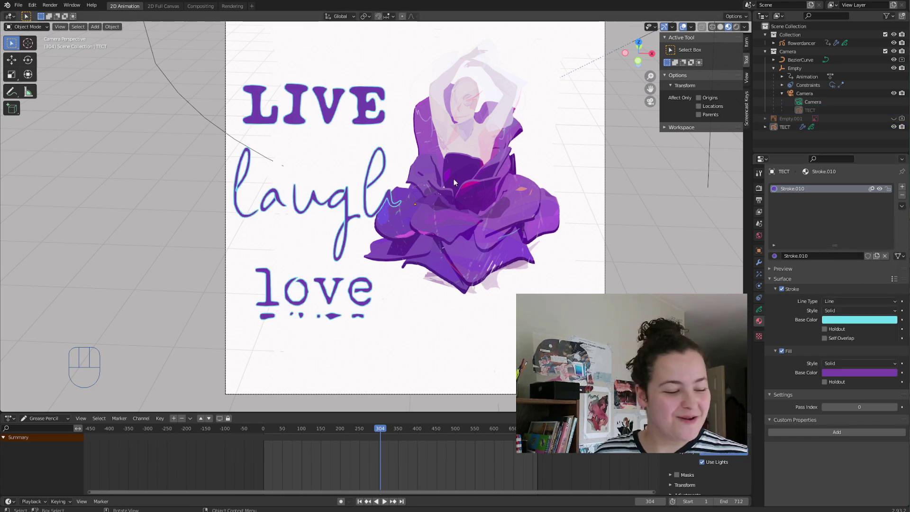
- Switch the lettering to Vertex Paint mode, painting fills
key(Tab)
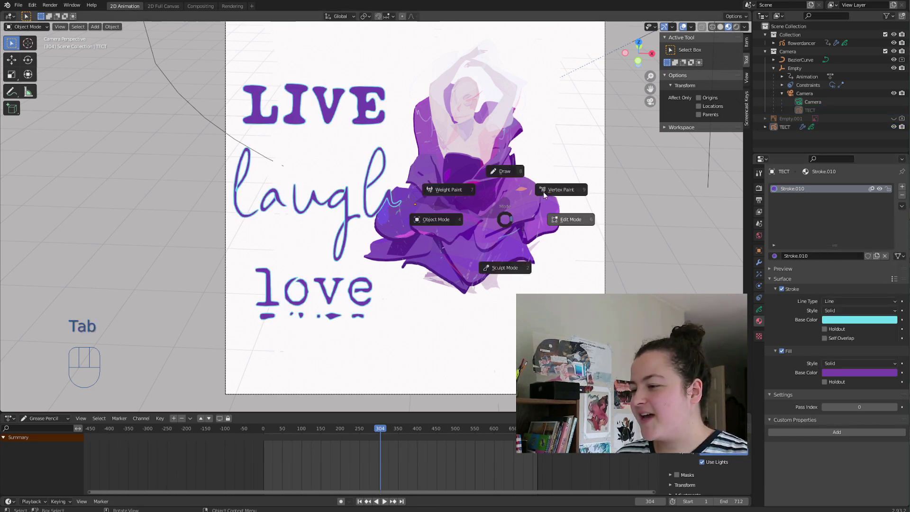
click(555, 191)
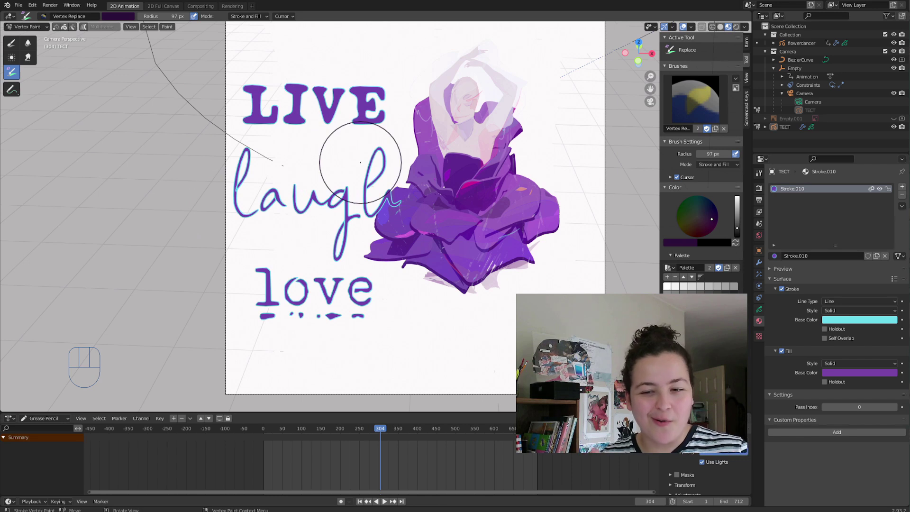
click(718, 165)
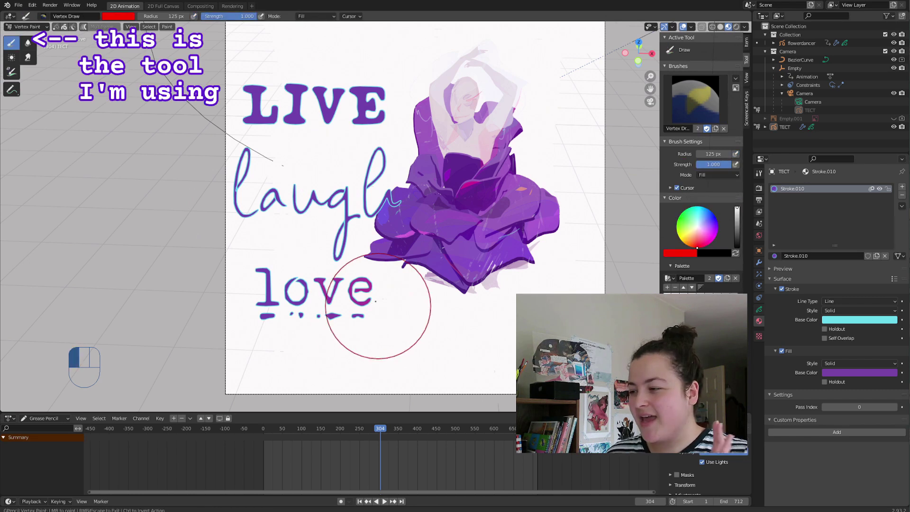
- Paint love's l yellow and laugh cyan, resize the brush to 108 px, undoing two strokes
drag(259, 271, 259, 303)
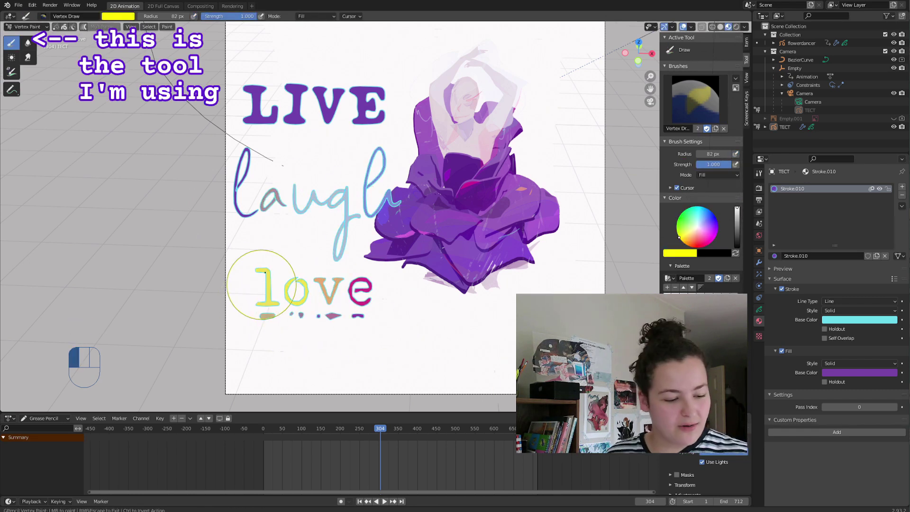
click(698, 221)
key(f)
drag(260, 213, 243, 214)
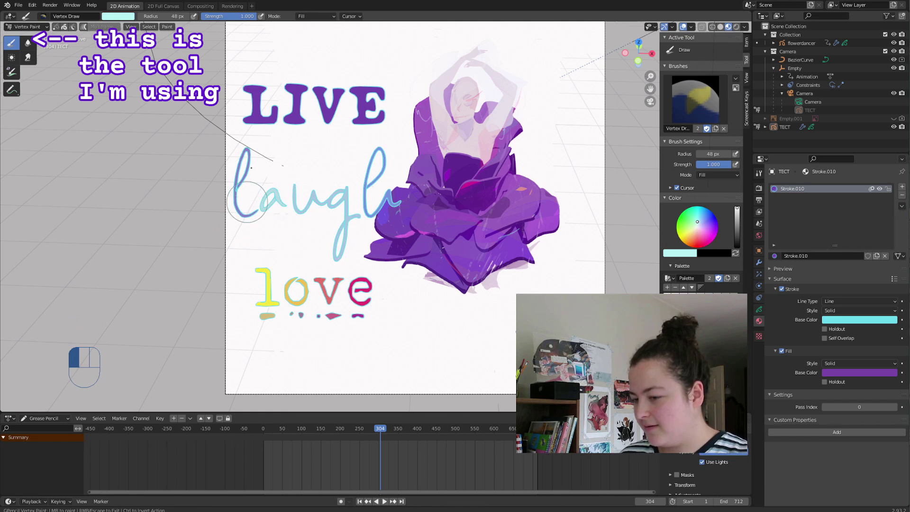
key(v)
key(f)
click(346, 231)
key(ctrl+z)
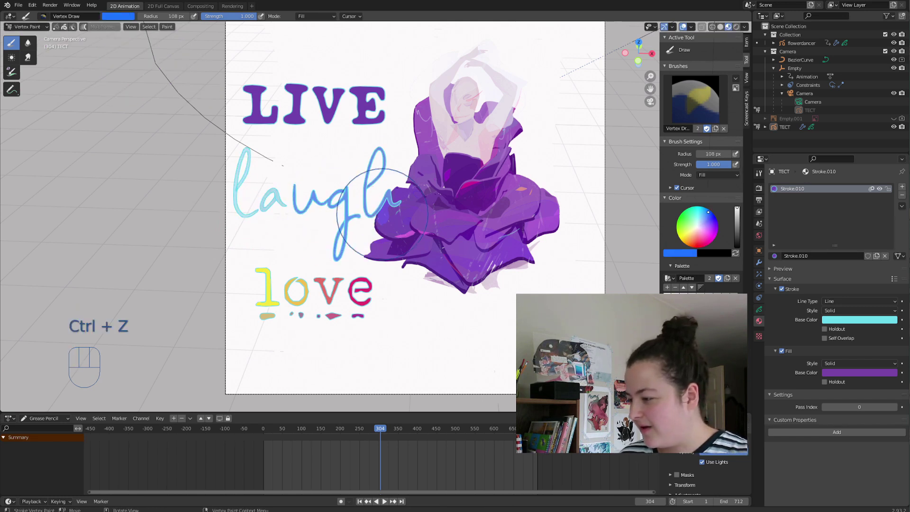
key(ctrl+z)
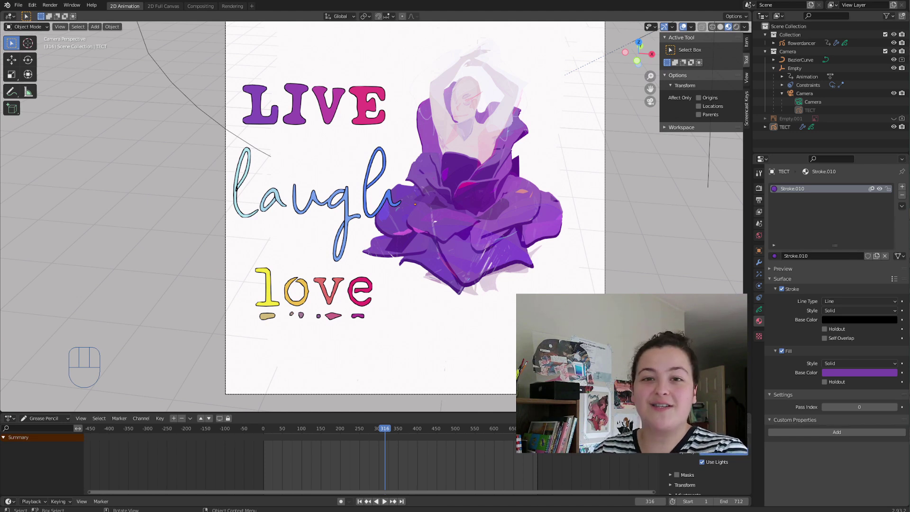
- Select Empty.001 and show its formatfortext.jpg image settings in Object Data properties
click(796, 119)
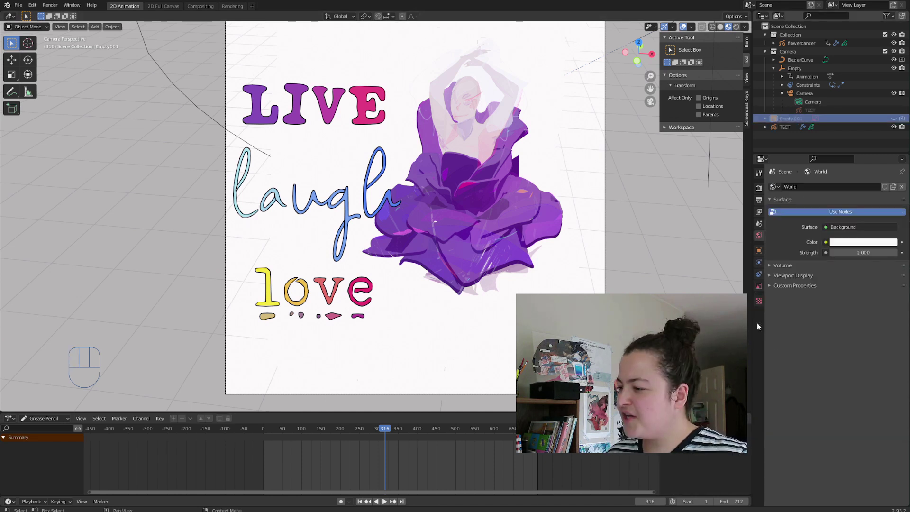
click(757, 287)
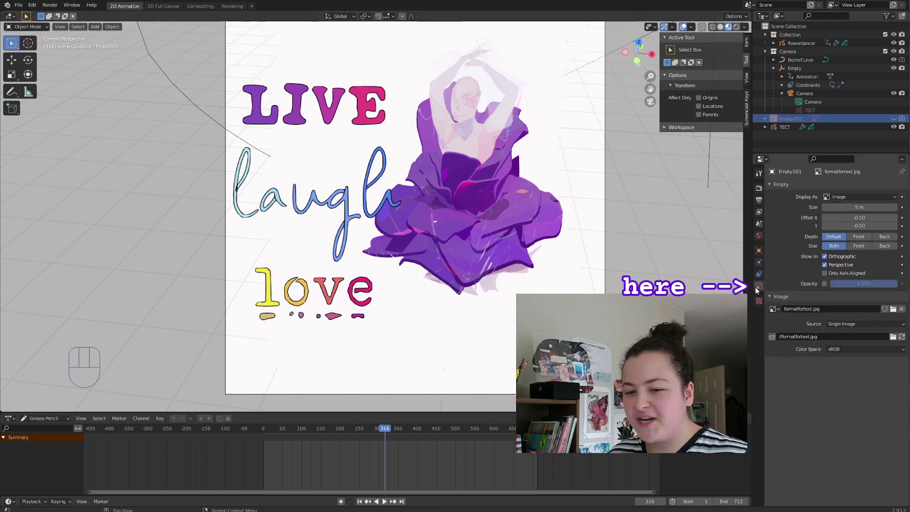